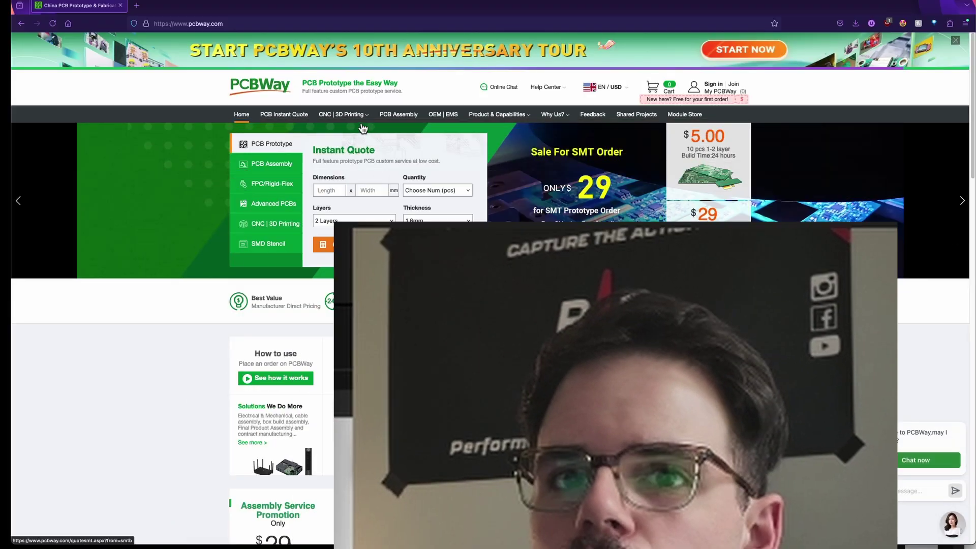
Go to the CNC Machining quote page from the CNC | 3D Printing menu
mouse_move(336, 116)
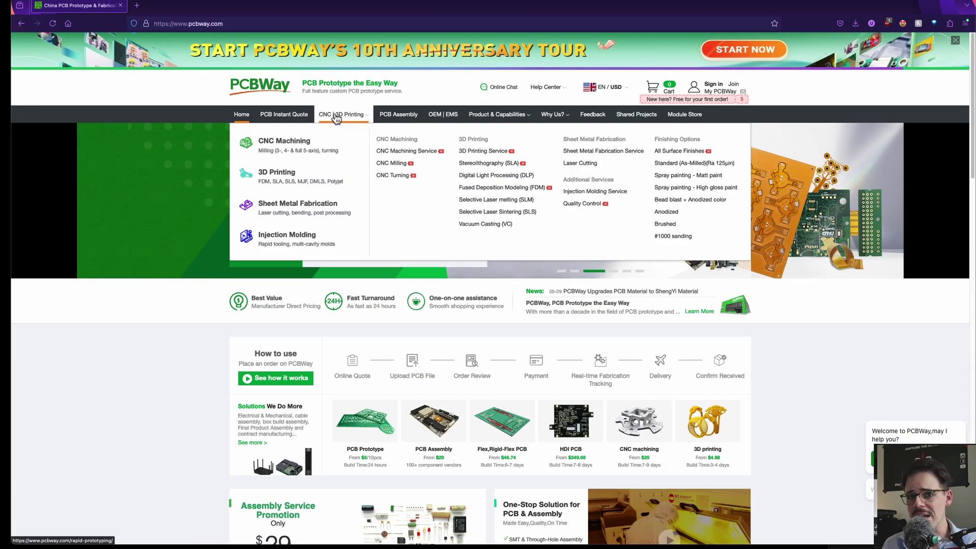
left_click(293, 154)
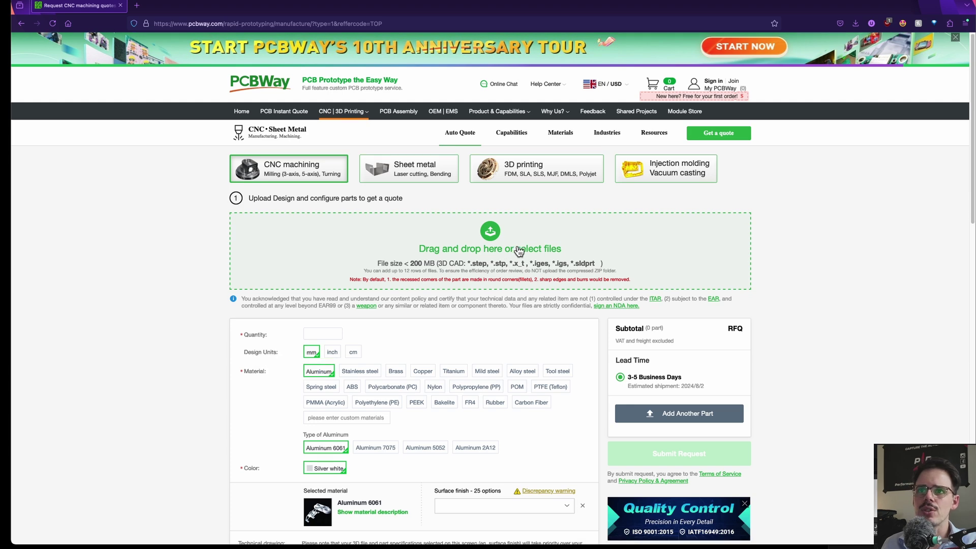
Upload DP9 Final TOP HALF.step (71.40 × 33.50 × 50.80 mm) to the CNC quote form
scroll(504, 244, "down", 1)
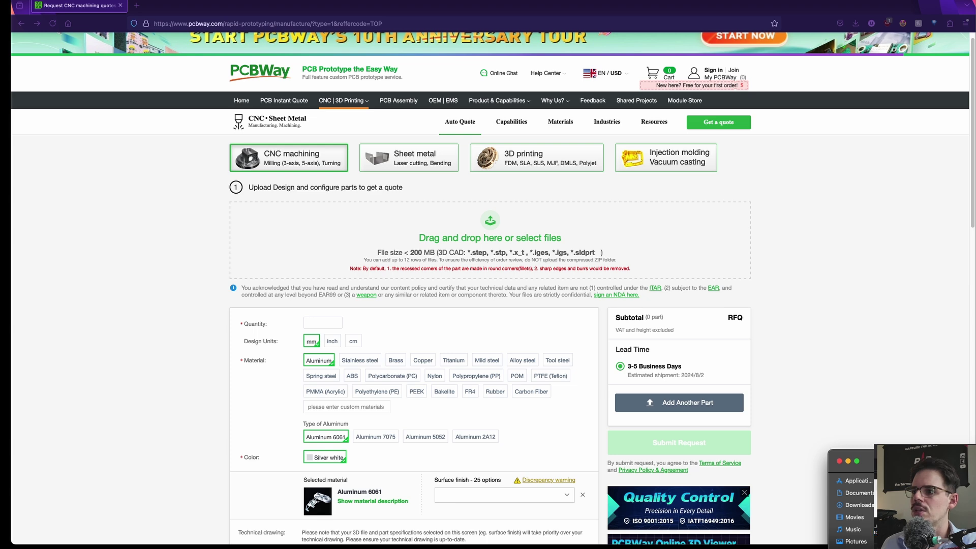
left_click_drag(844, 473, 509, 218)
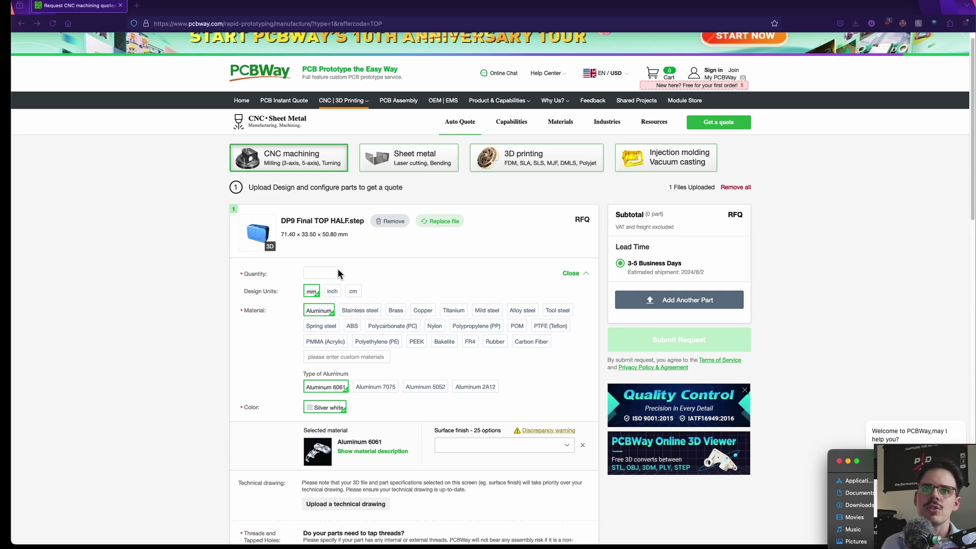
scroll(338, 273, "down", 1)
left_click(324, 274)
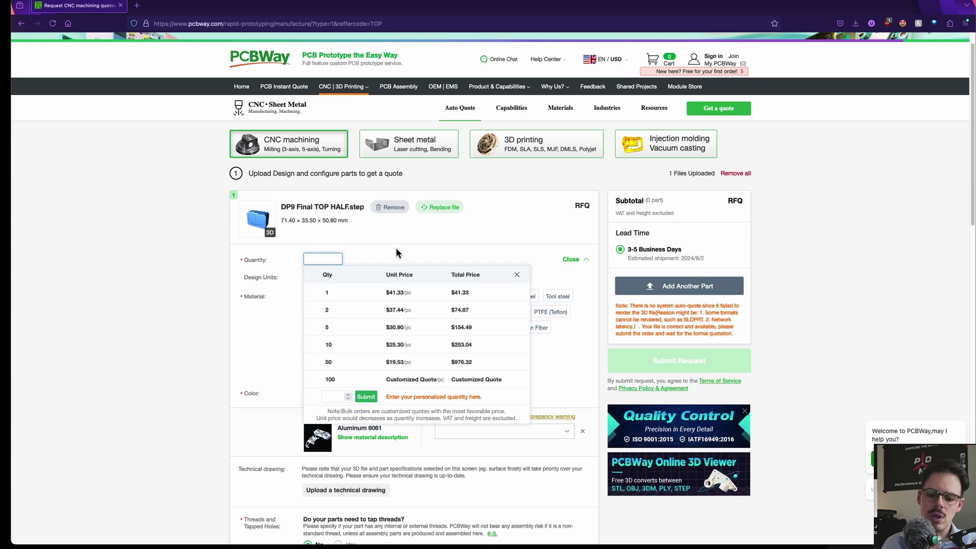
Set quantity to 1 and compare prices for stainless steel, brass, copper, titanium, mild, alloy and tool steel
left_click(379, 293)
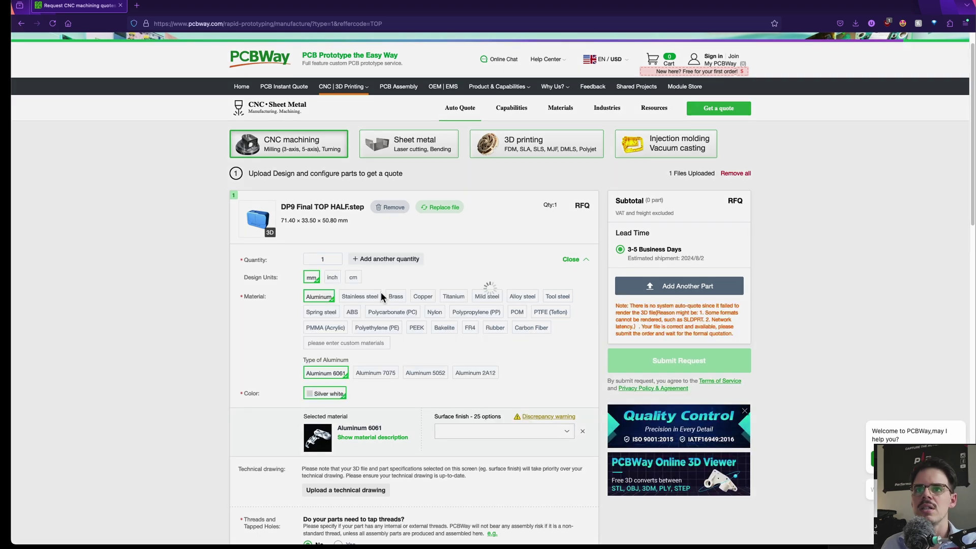
scroll(478, 261, "down", 1)
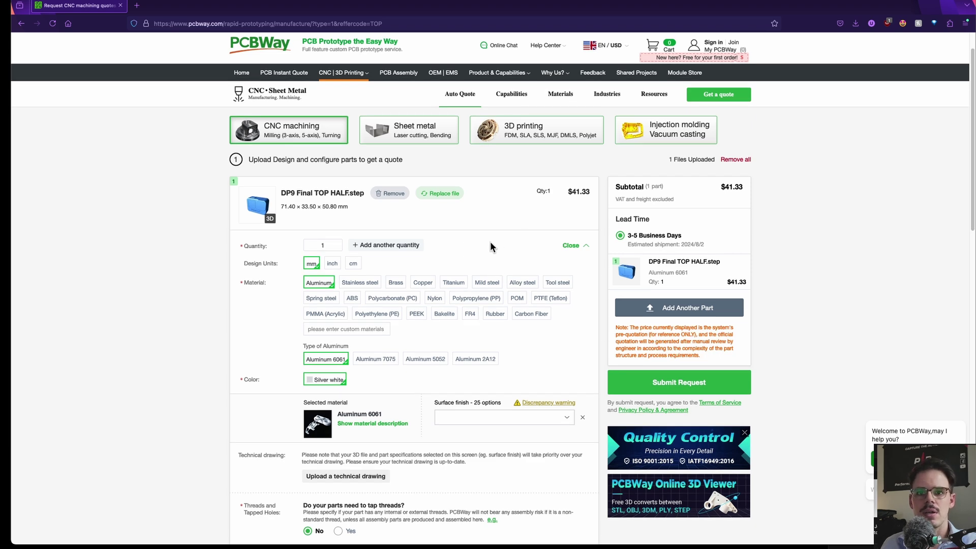
scroll(476, 242, "down", 2)
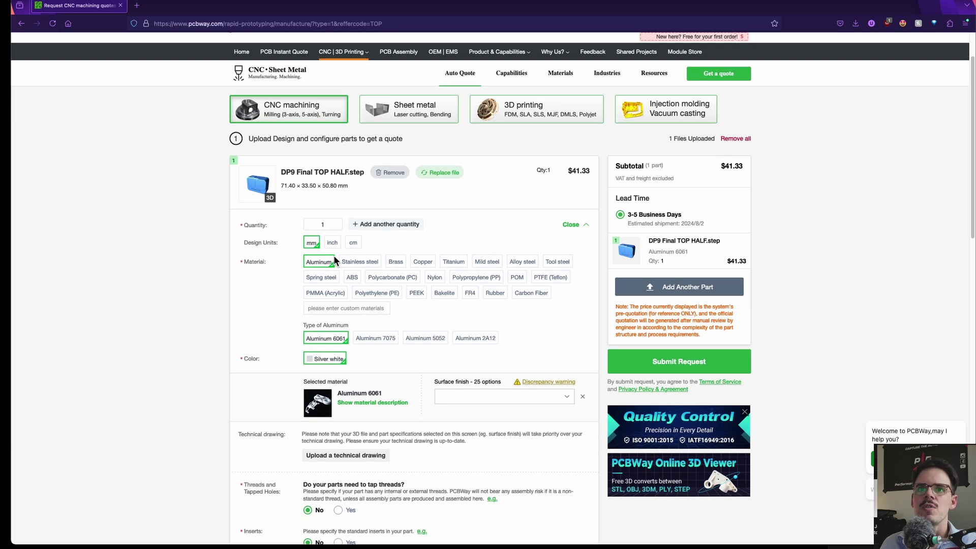
left_click(359, 257)
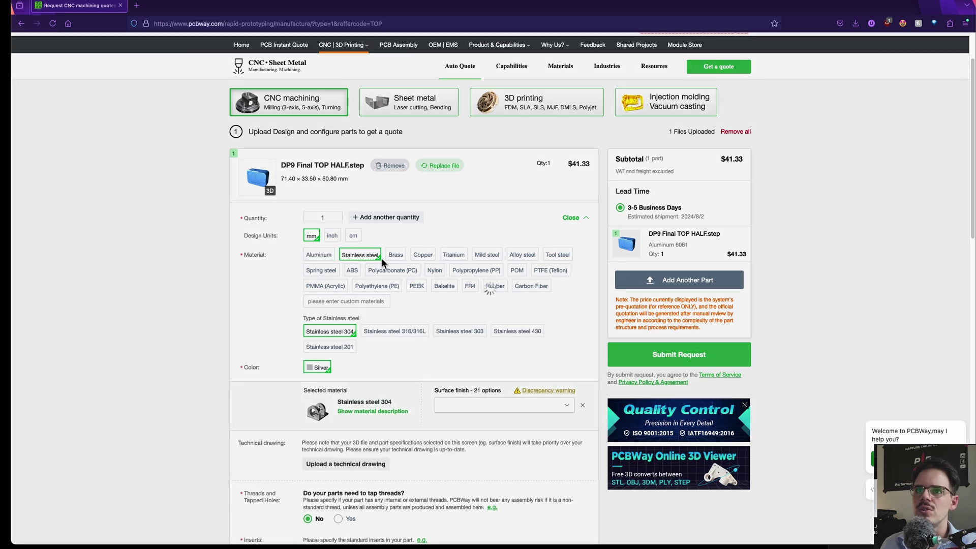
left_click(396, 255)
left_click(423, 255)
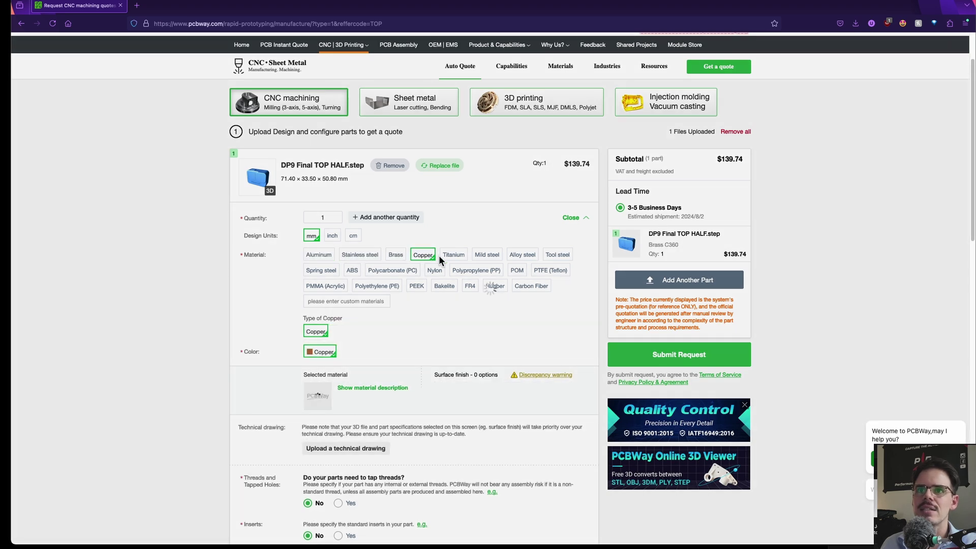
left_click(453, 255)
left_click(489, 255)
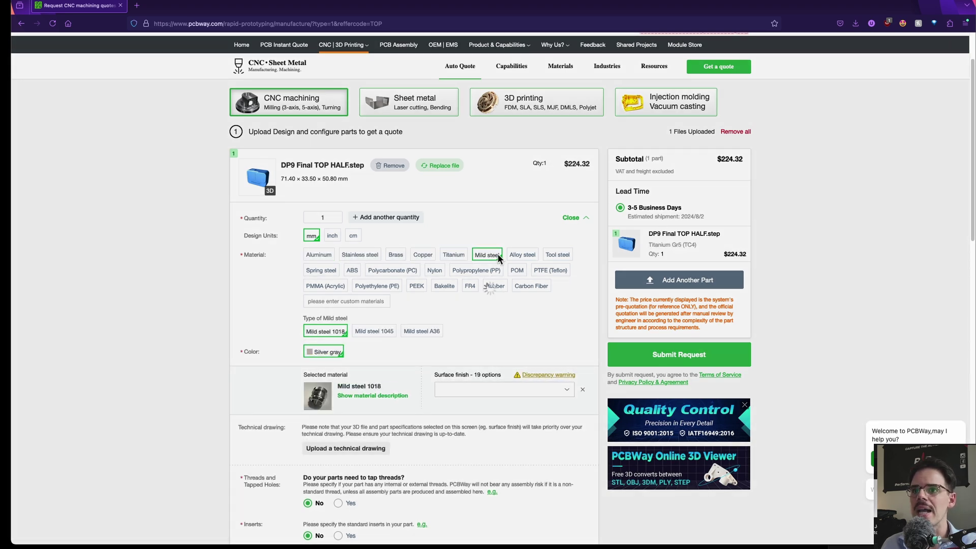
left_click(528, 255)
left_click(556, 255)
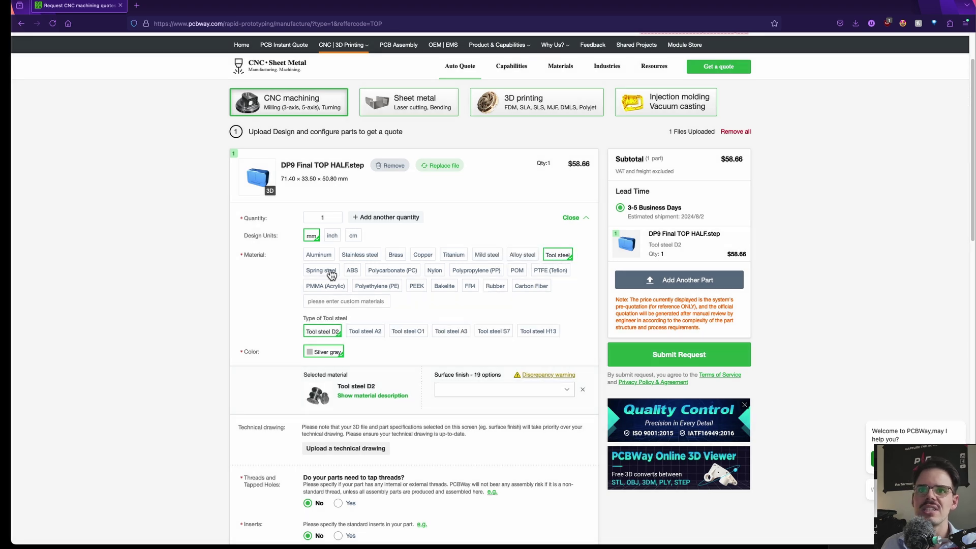
Compare spring steel, plastics, FR4, rubber and carbon fiber prices, then return to Aluminum 6061
left_click(321, 271)
left_click(352, 271)
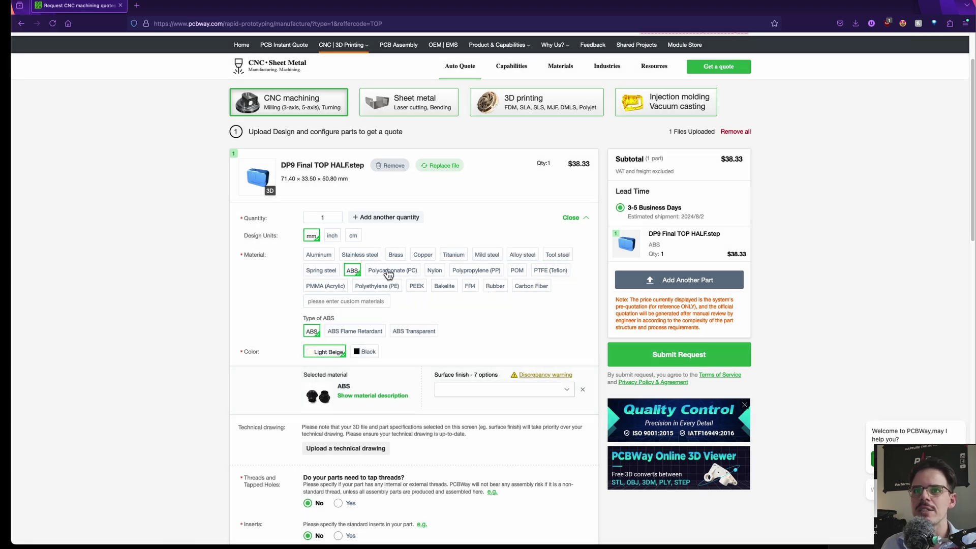
left_click(435, 271)
left_click(517, 271)
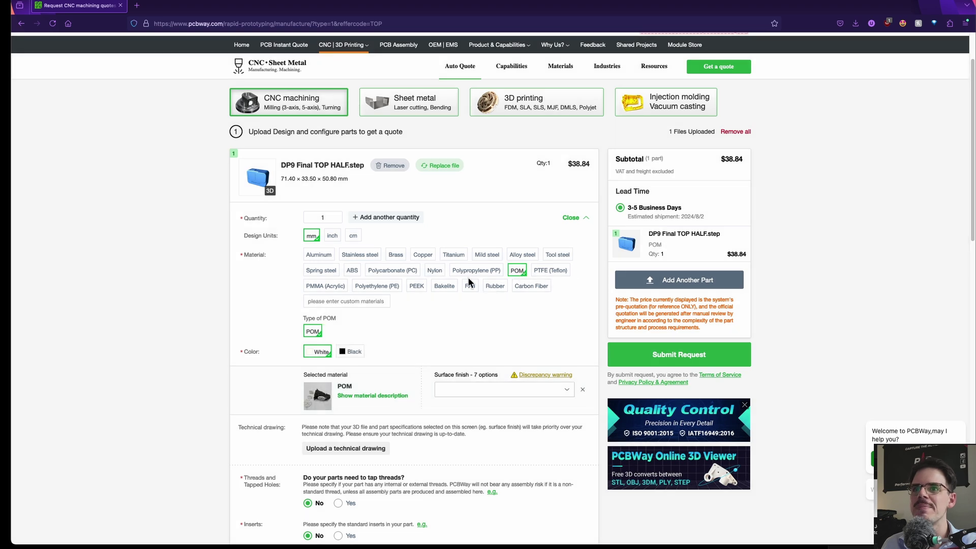
left_click(336, 287)
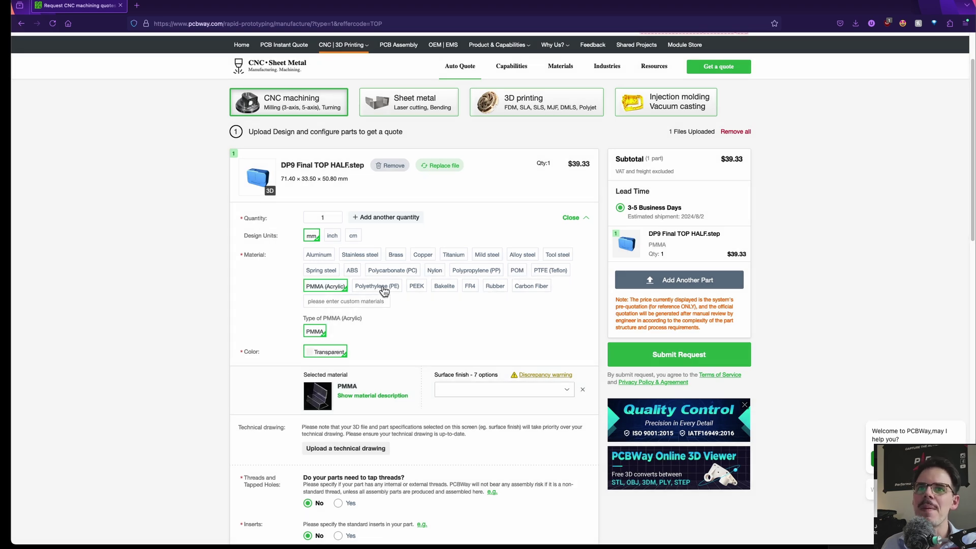
left_click(382, 288)
left_click(417, 288)
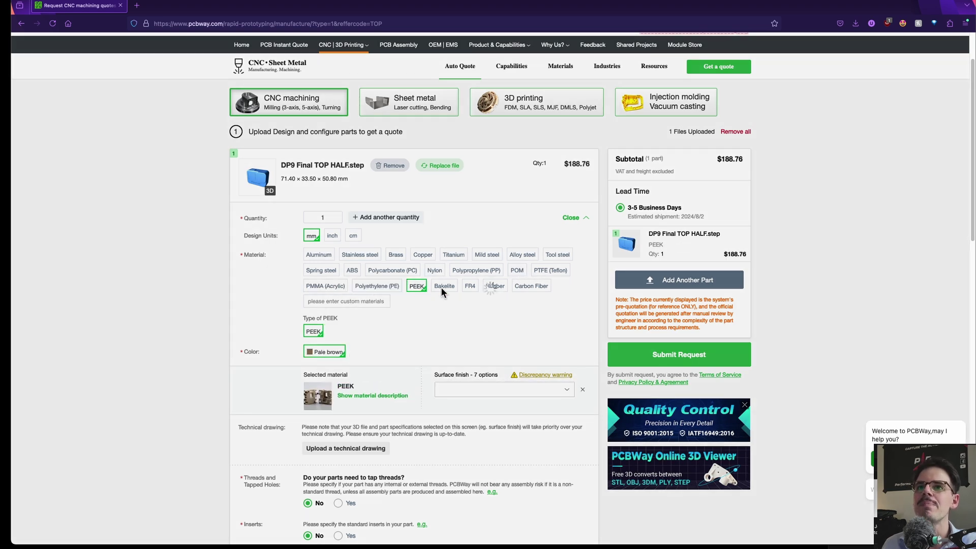
left_click(445, 286)
left_click(471, 287)
left_click(493, 286)
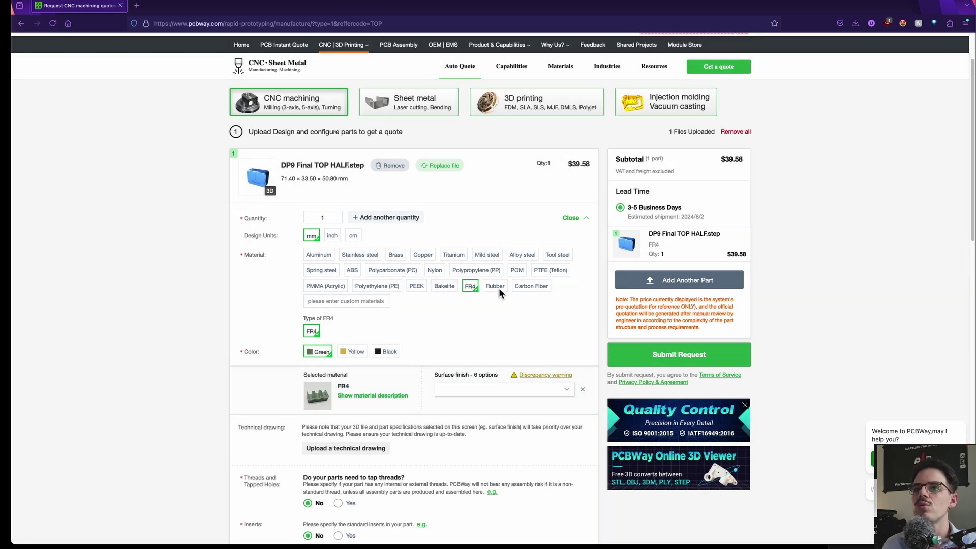
left_click(528, 286)
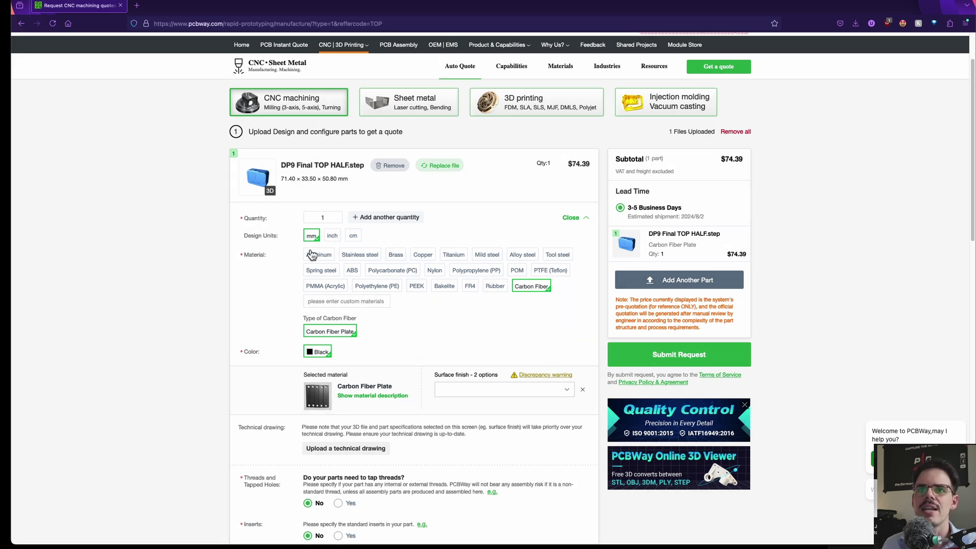
left_click(321, 255)
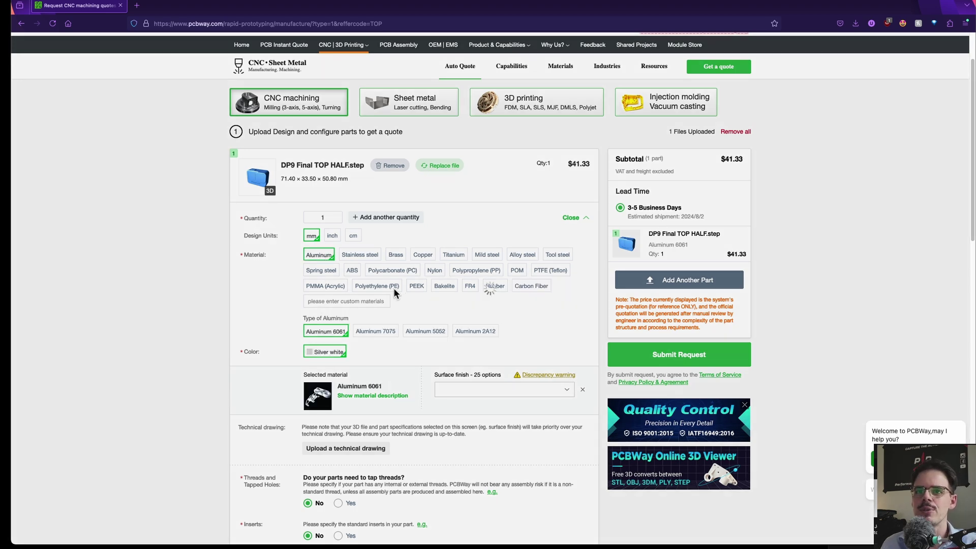
scroll(330, 228, "down", 1)
Review the cart's Audit Failed Aluminum 7075 item and its internal reverse buckle failure image
scroll(324, 295, "down", 1)
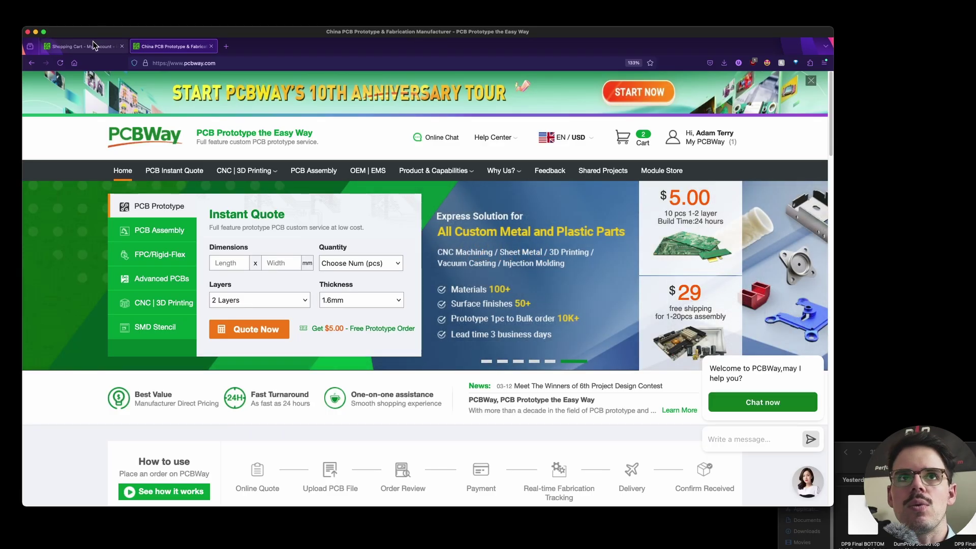
left_click(81, 46)
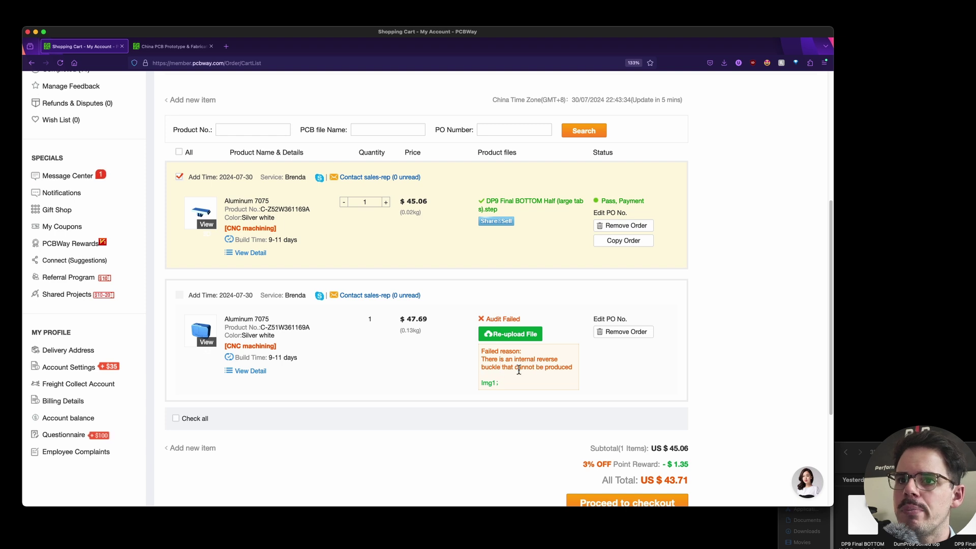
left_click(489, 384)
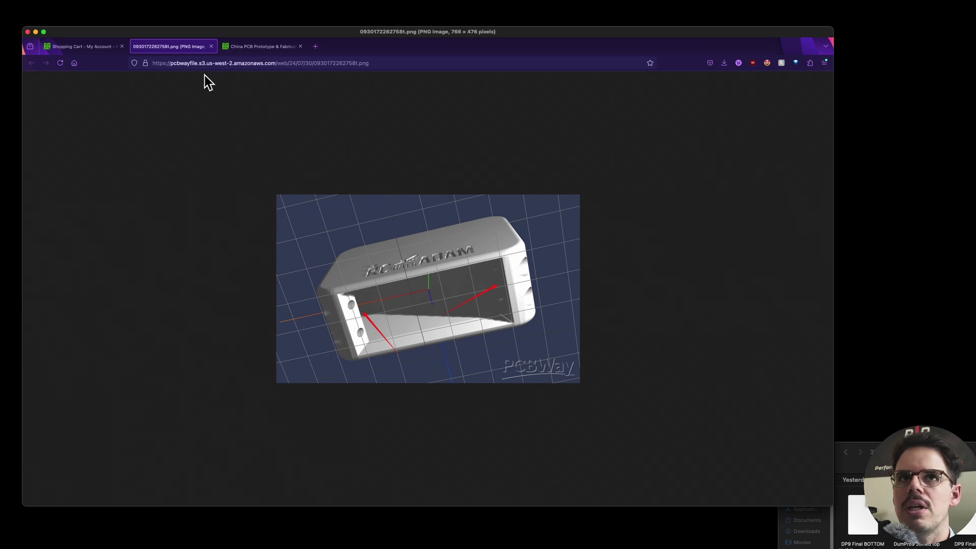
left_click(211, 46)
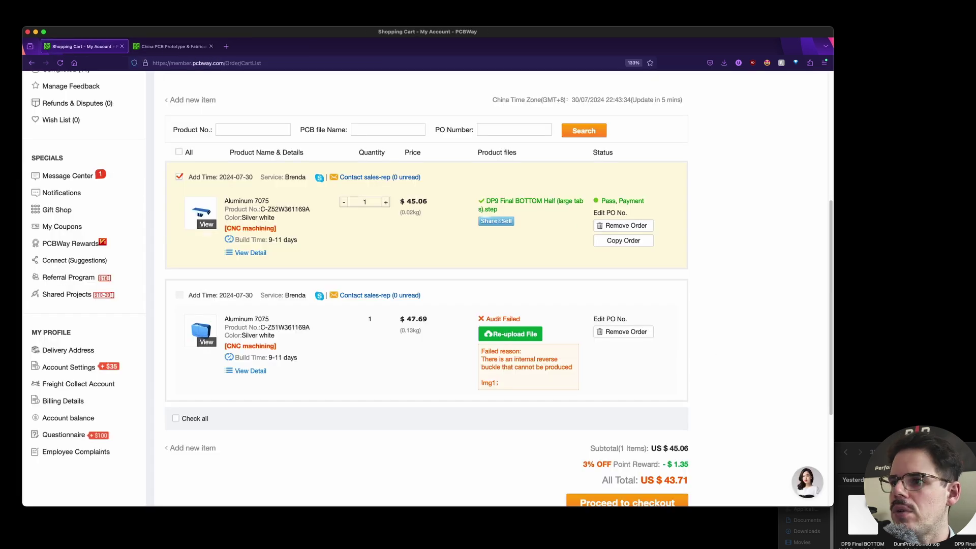
left_click(208, 333)
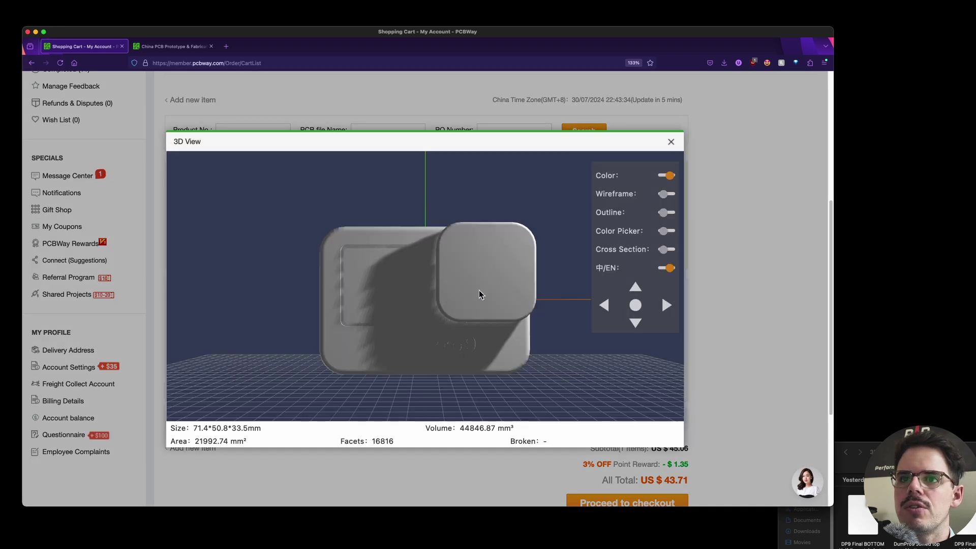
left_click_drag(479, 294, 517, 273)
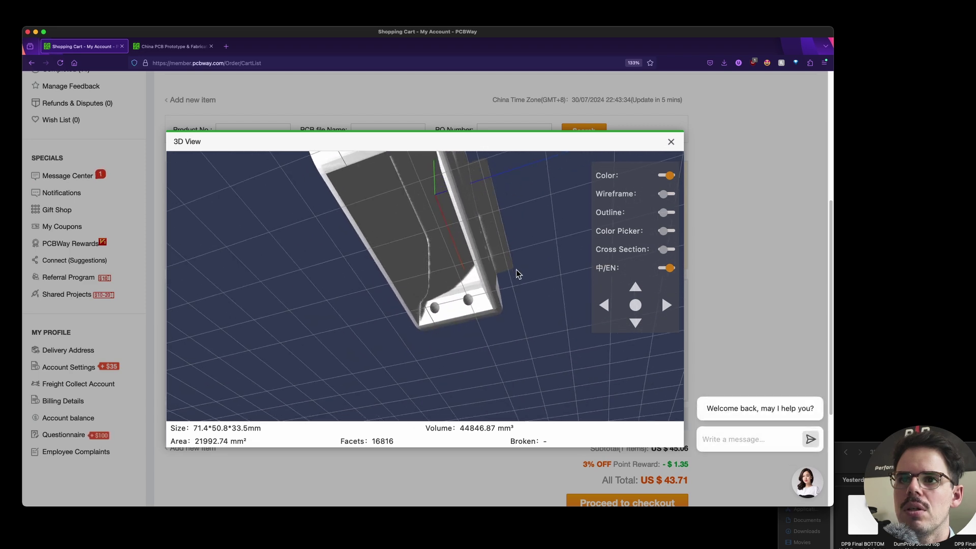
scroll(487, 303, "up", 10)
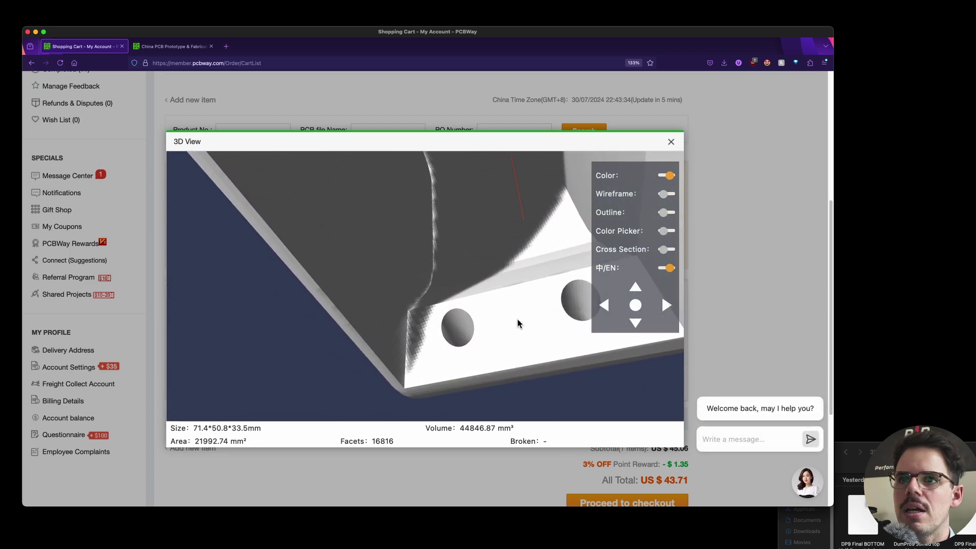
left_click_drag(519, 324, 435, 351)
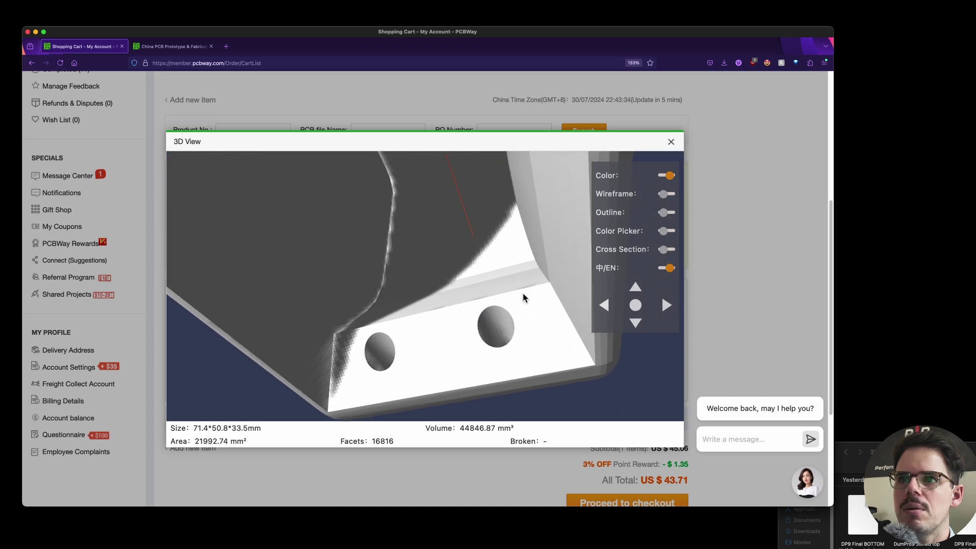
left_click_drag(524, 297, 471, 288)
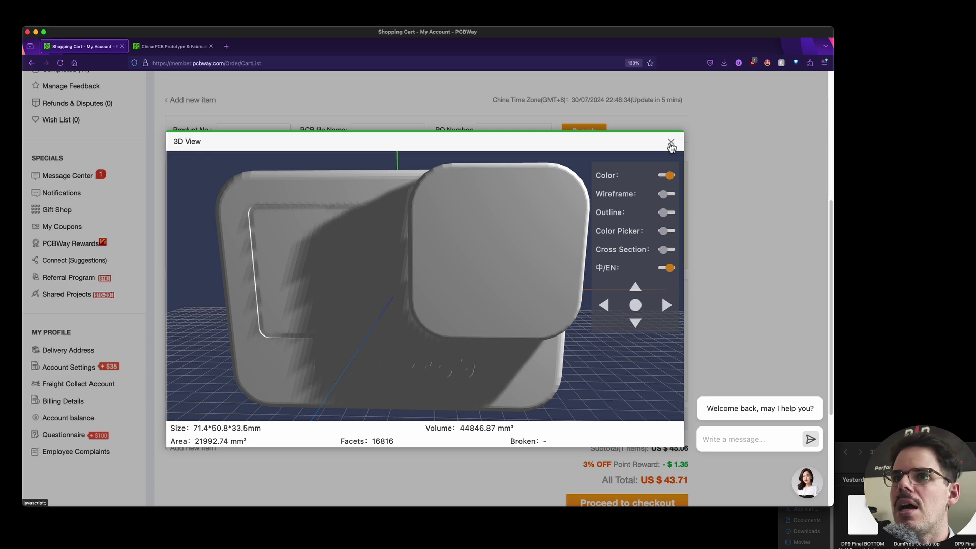
left_click(671, 143)
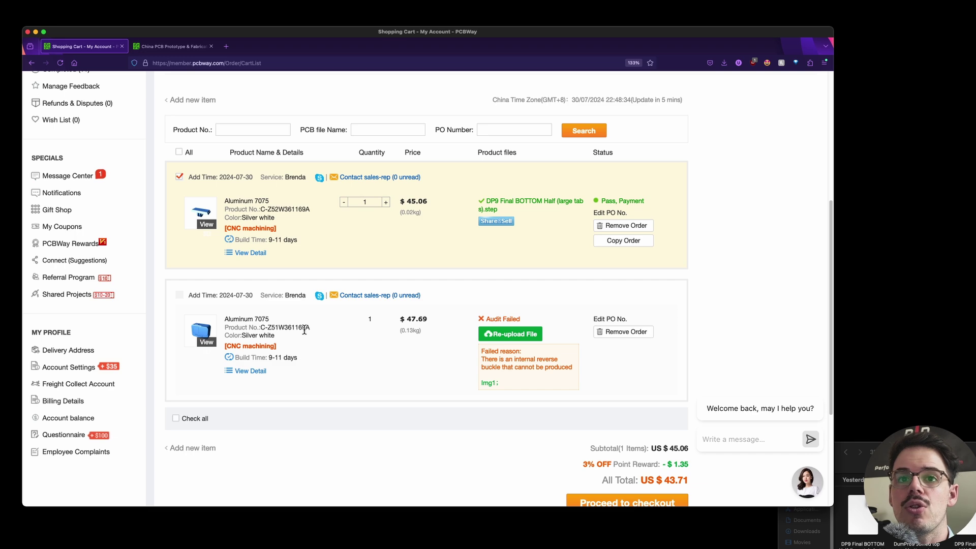
left_click(166, 46)
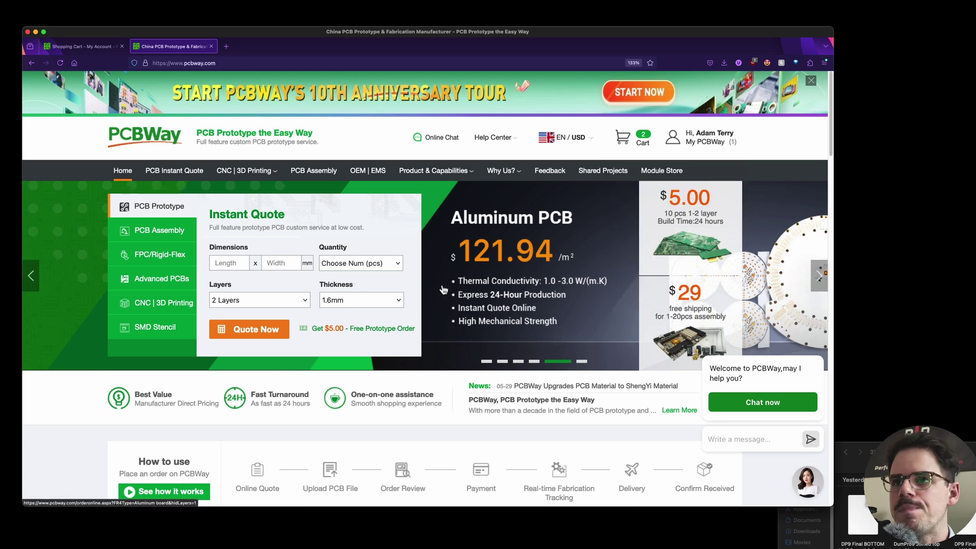
Start a 3D printing quote and upload DP9 Final TOP HALF.step (71.40 × 33.50 × 50.80 mm)
mouse_move(243, 173)
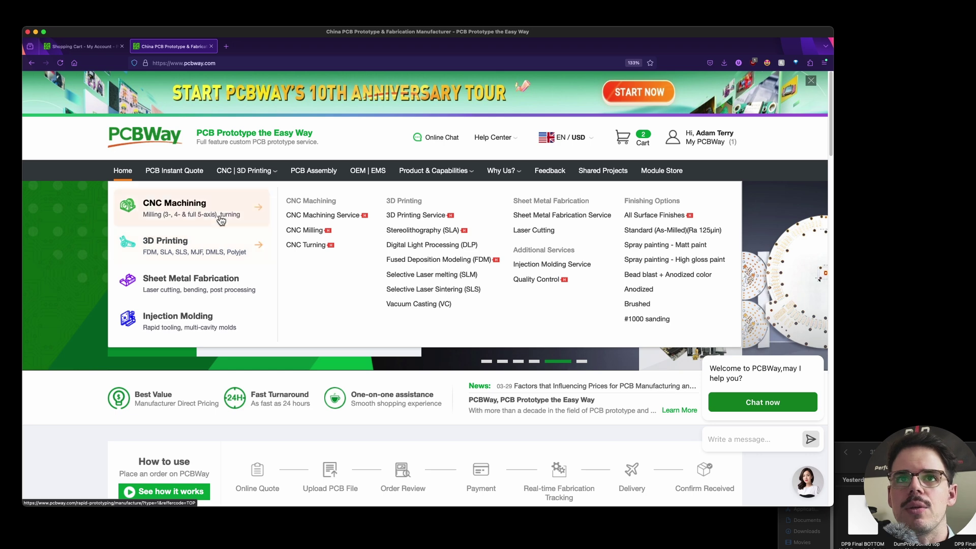
left_click(203, 252)
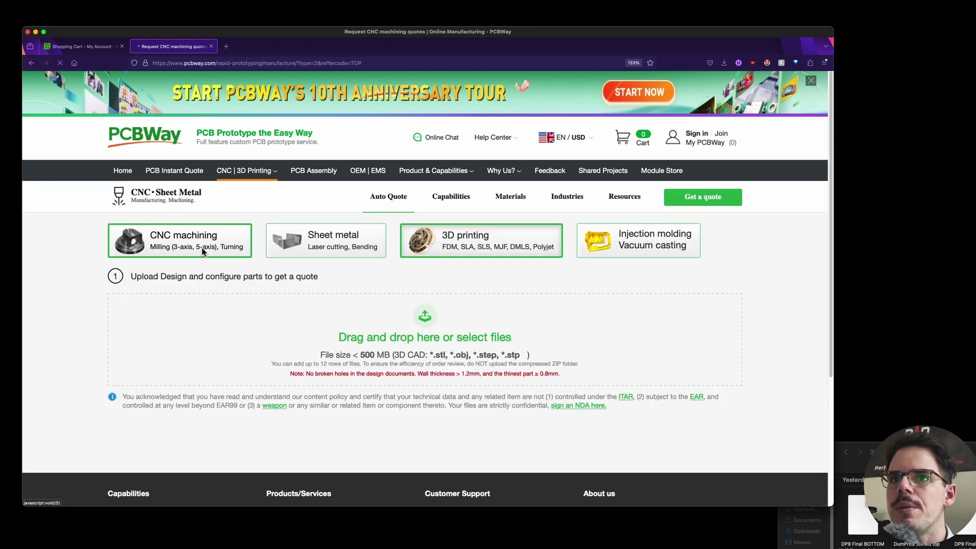
scroll(656, 295, "down", 3)
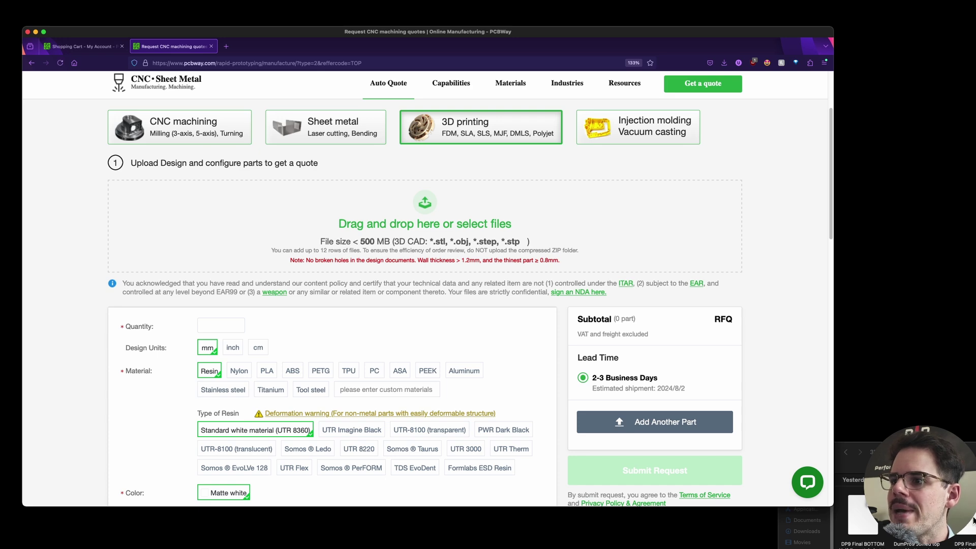
left_click_drag(974, 519, 482, 234)
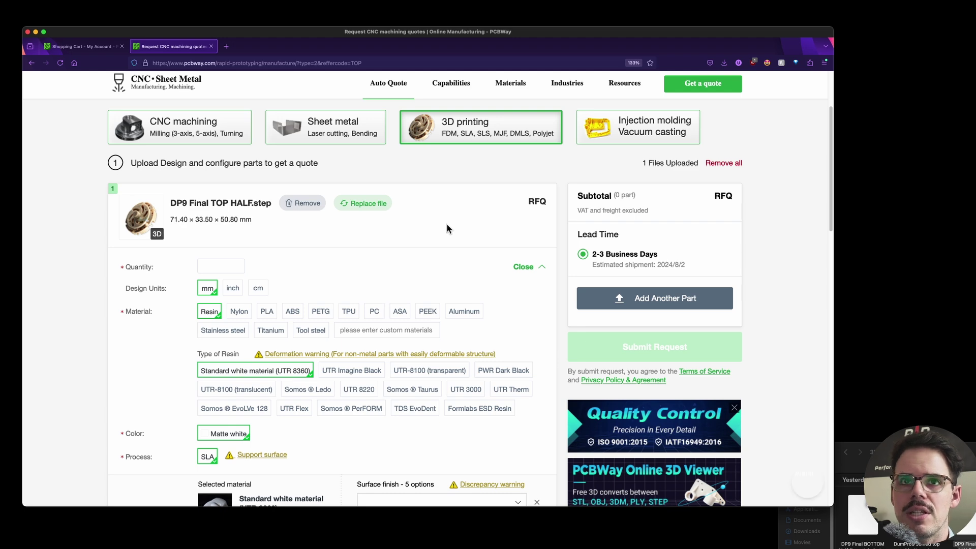
scroll(403, 218, "down", 1)
scroll(402, 220, "down", 1)
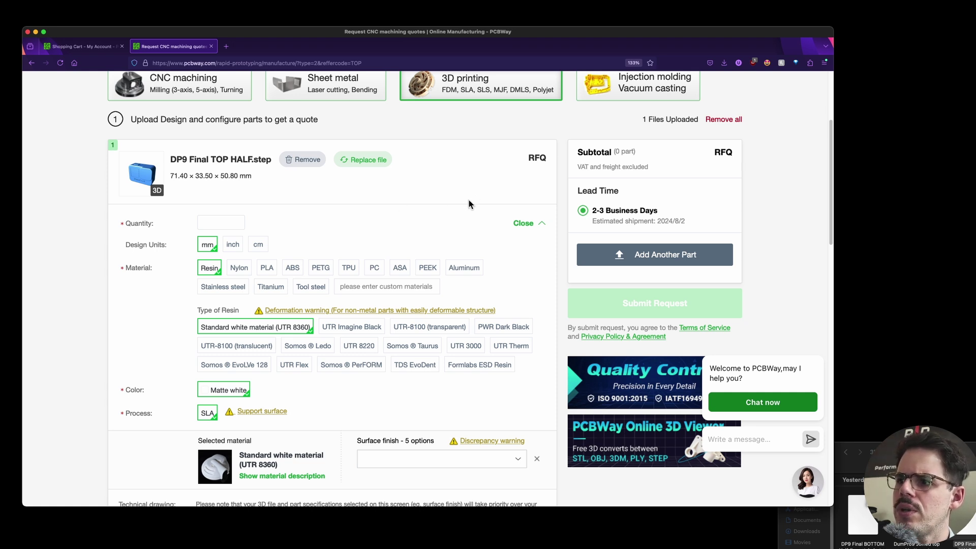
left_click(234, 223)
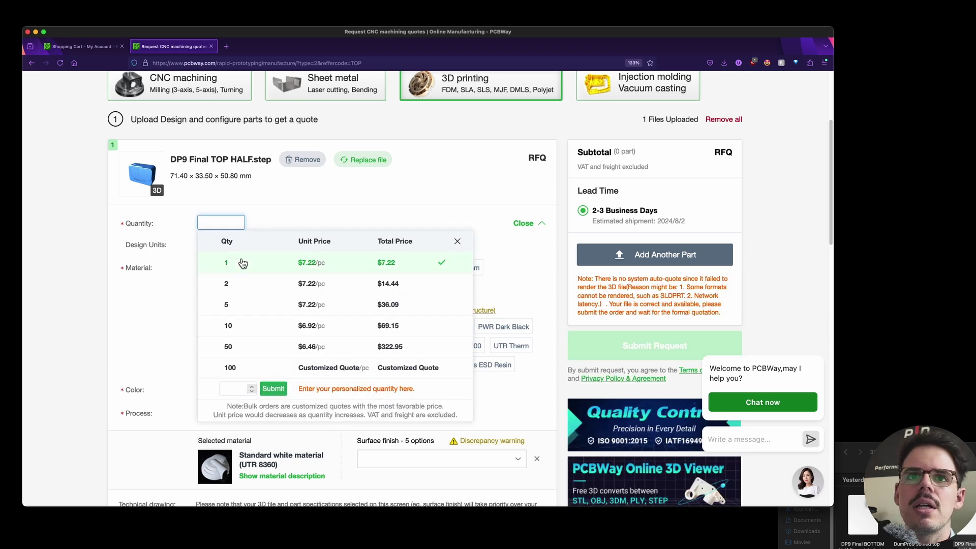
Quote the top half at quantity 1 in UTR-8100 (transparent) resin after checking aluminium pricing
left_click(243, 263)
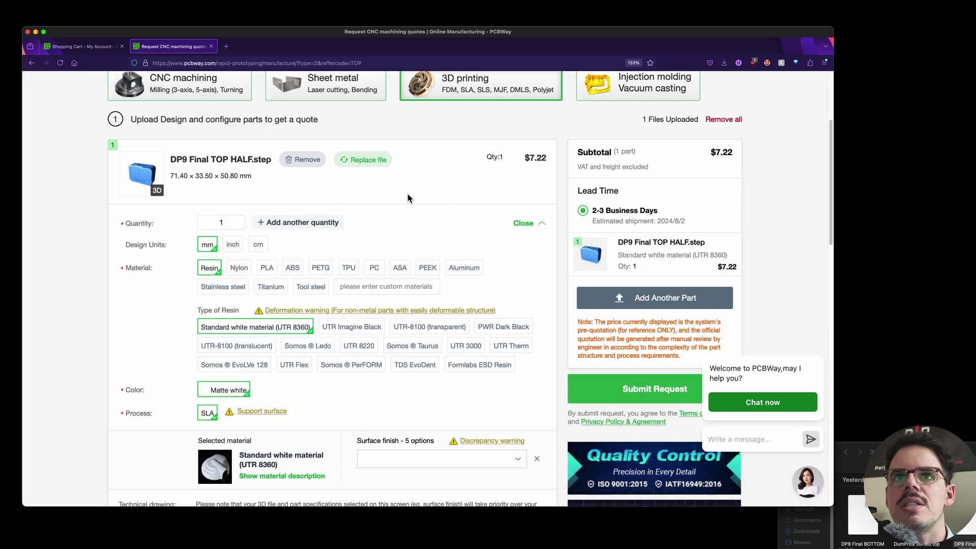
scroll(409, 193, "down", 3)
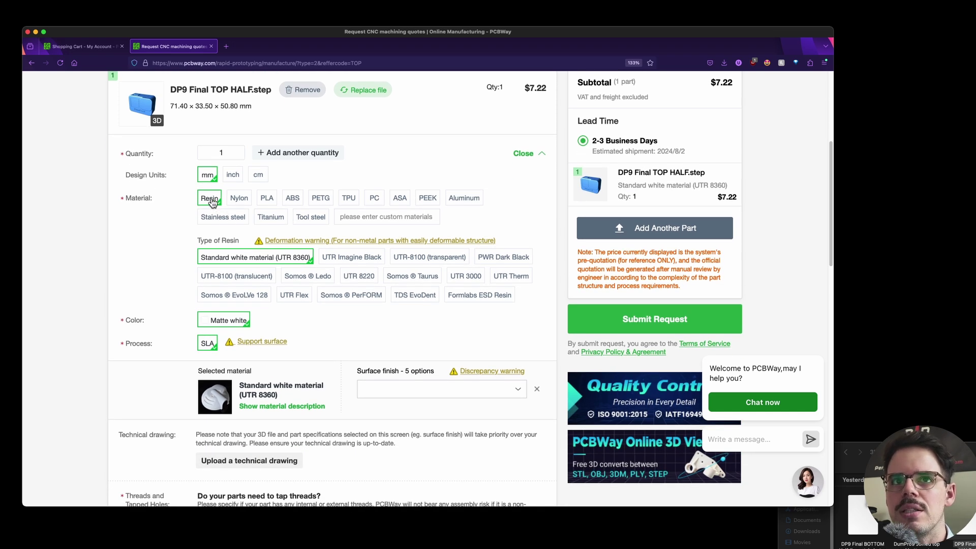
left_click(465, 202)
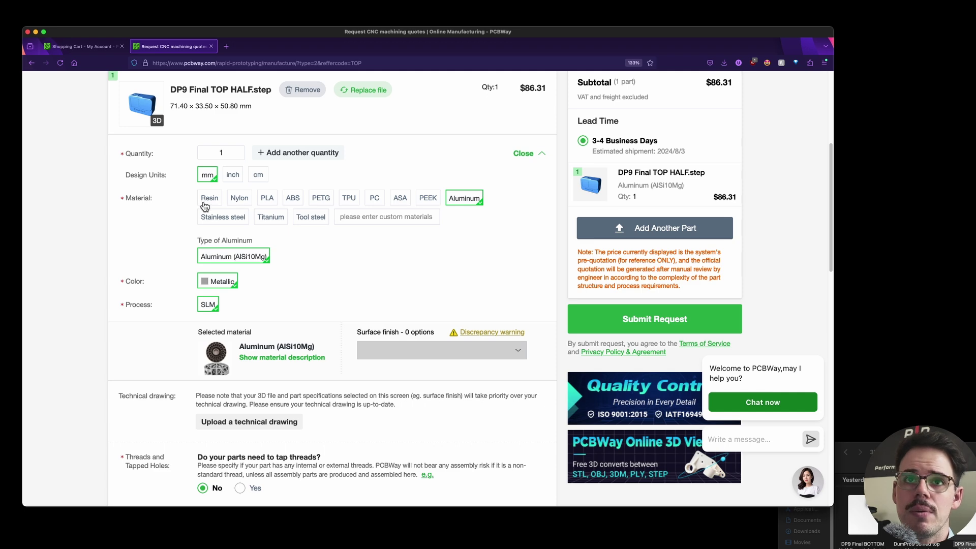
left_click(205, 205)
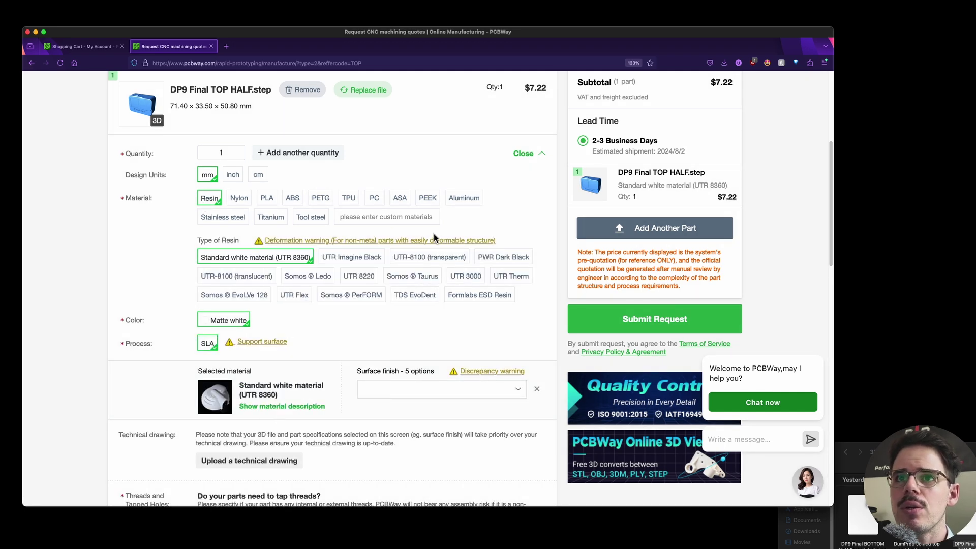
left_click(412, 260)
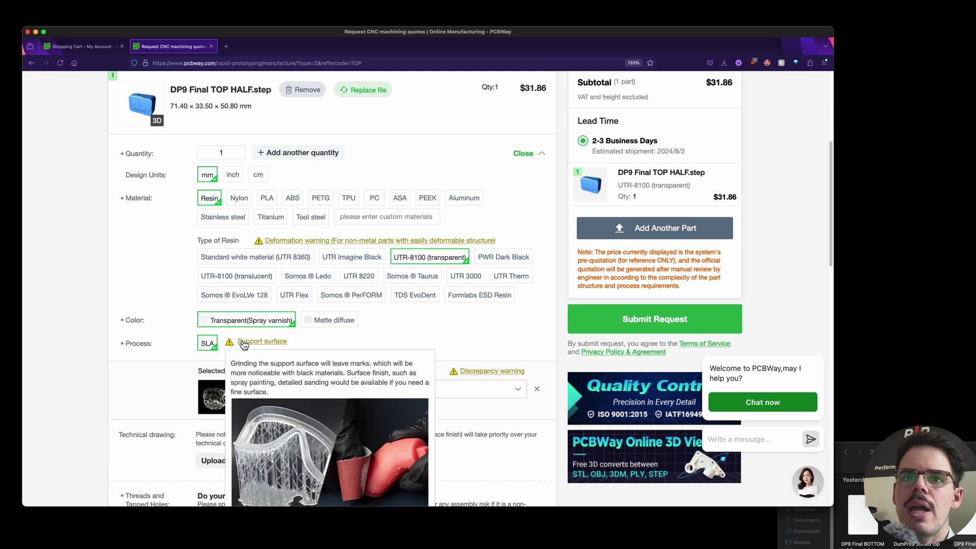
left_click(313, 322)
left_click(254, 321)
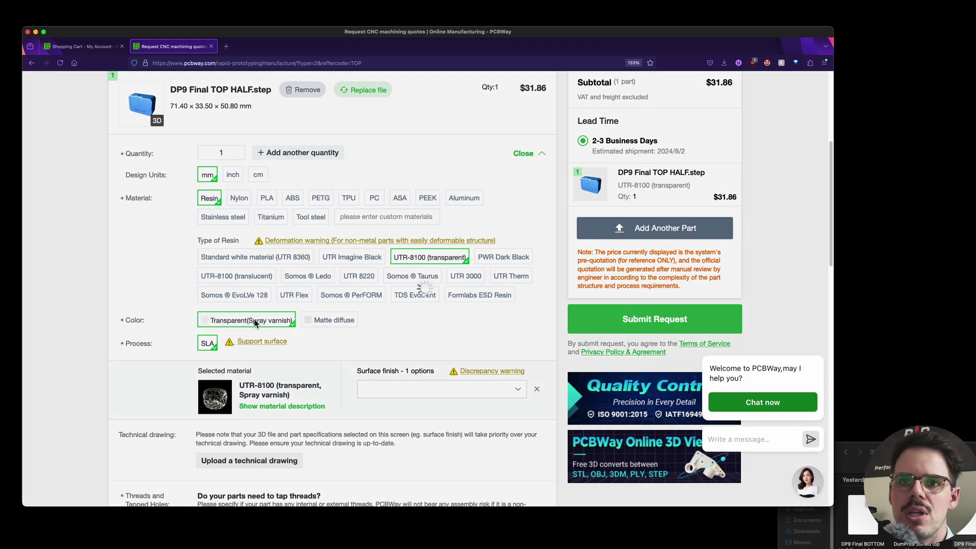
scroll(356, 327, "down", 2)
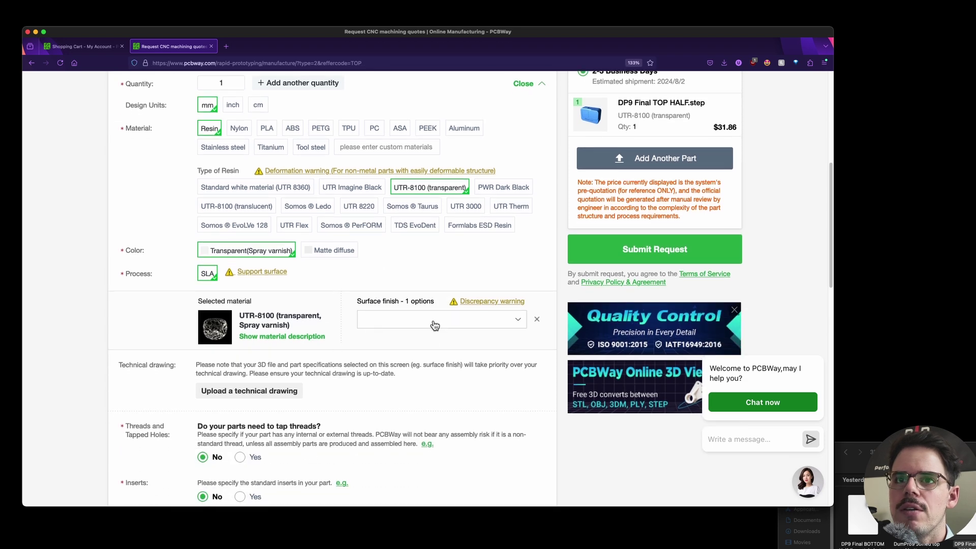
left_click(431, 321)
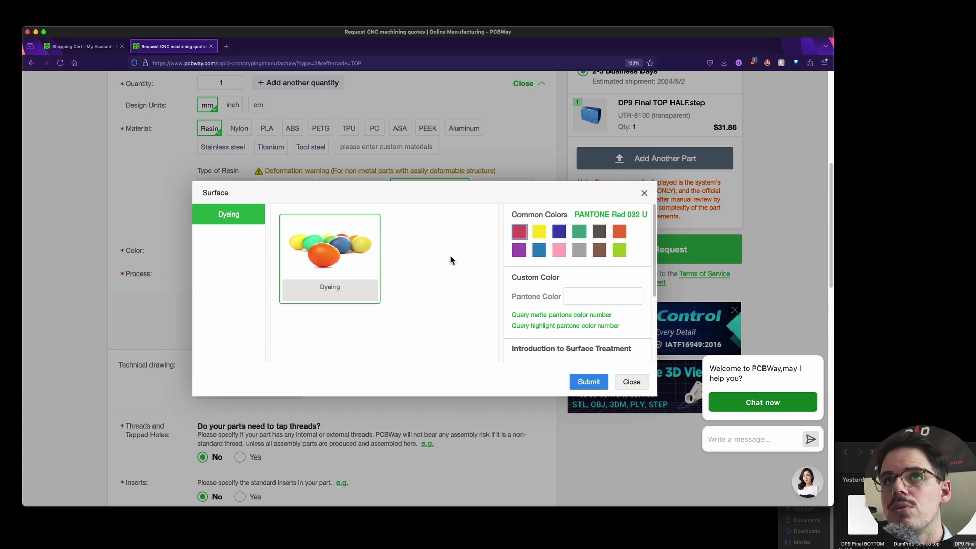
left_click(632, 382)
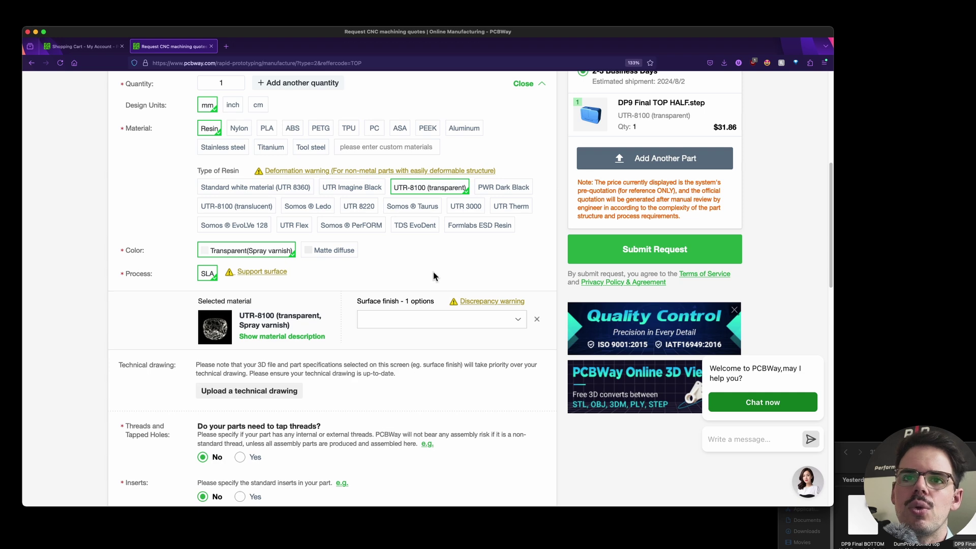
scroll(433, 276, "down", 5)
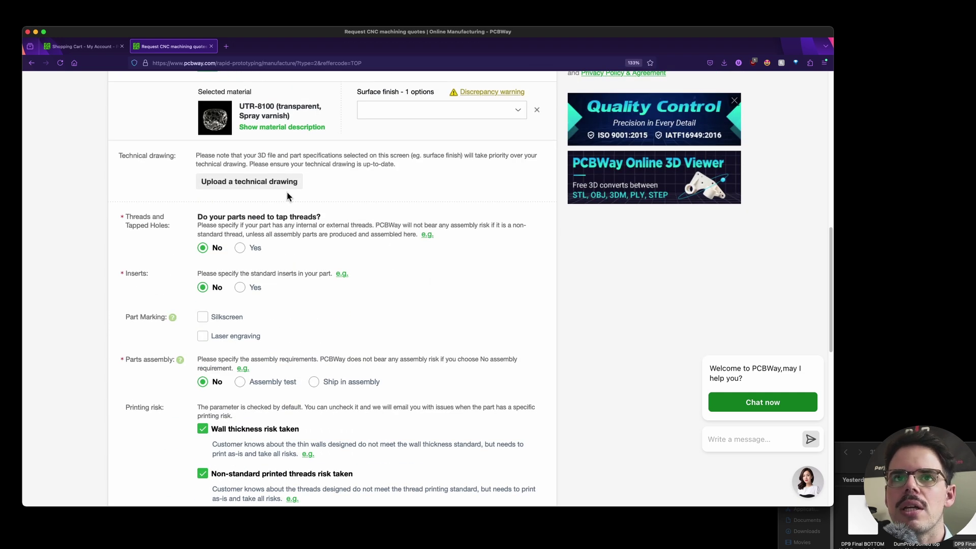
scroll(219, 231, "down", 1)
scroll(220, 231, "down", 4)
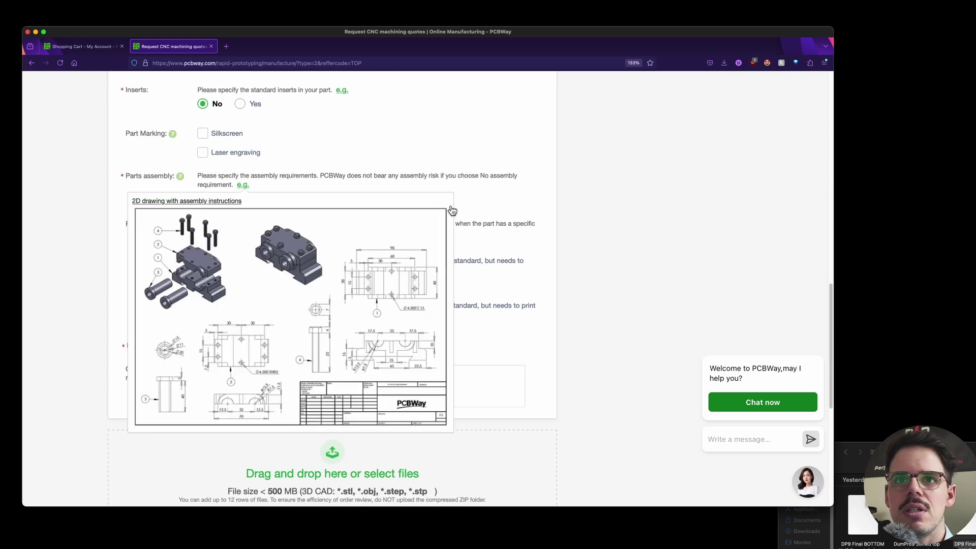
scroll(468, 218, "down", 2)
scroll(468, 218, "down", 1)
Change the product description from Vehicles and Accessories >> Others to Audio and Video Appliance >> Video Camera enclosure
left_click(355, 243)
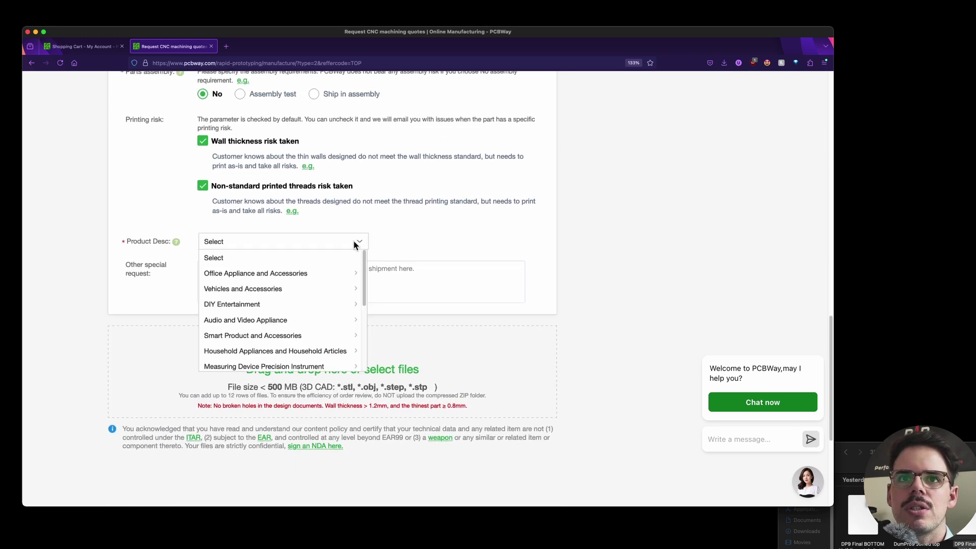
left_click(261, 289)
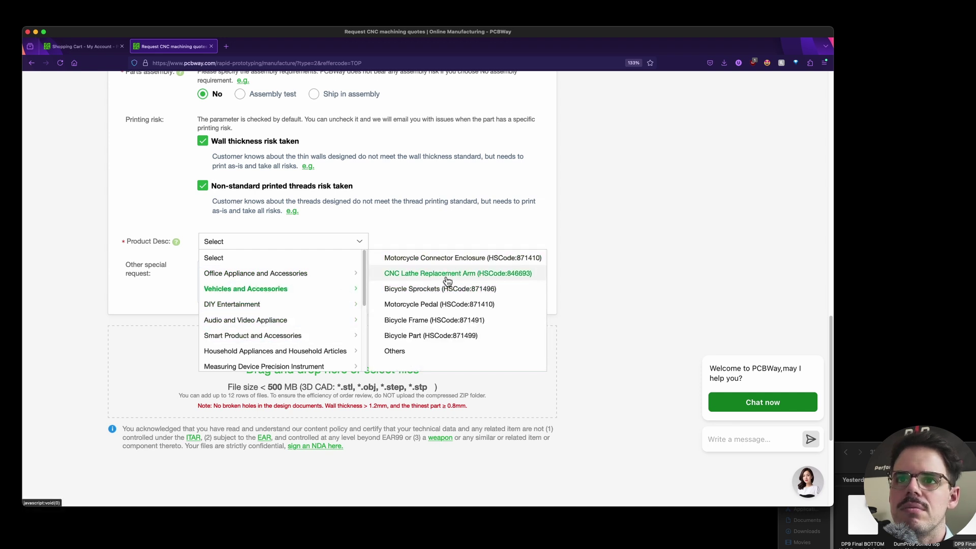
left_click(395, 350)
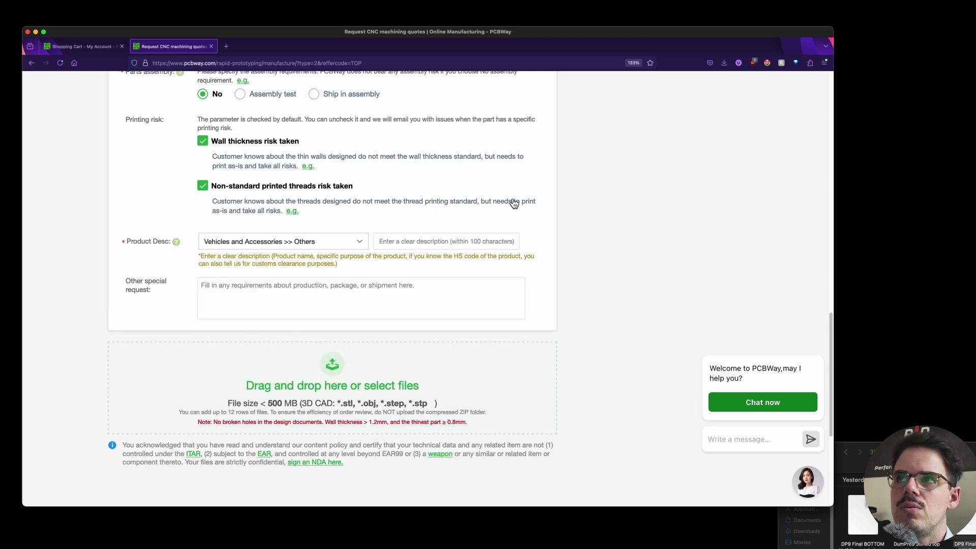
left_click(463, 242)
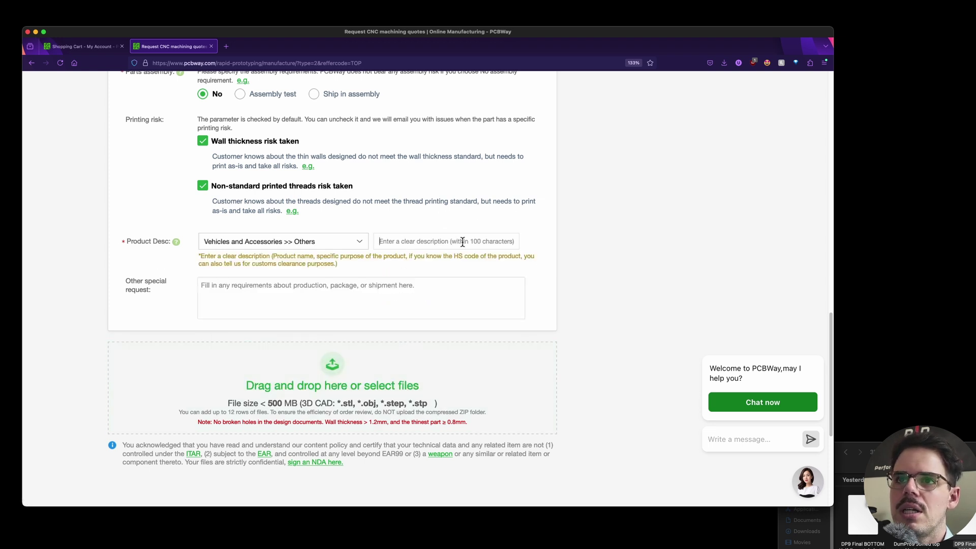
left_click(360, 243)
left_click(268, 320)
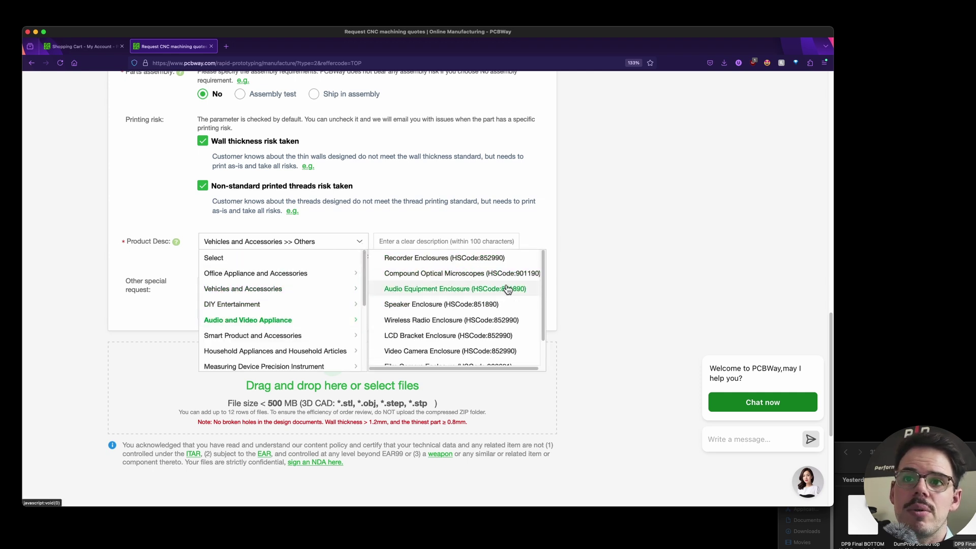
scroll(470, 332, "down", 1)
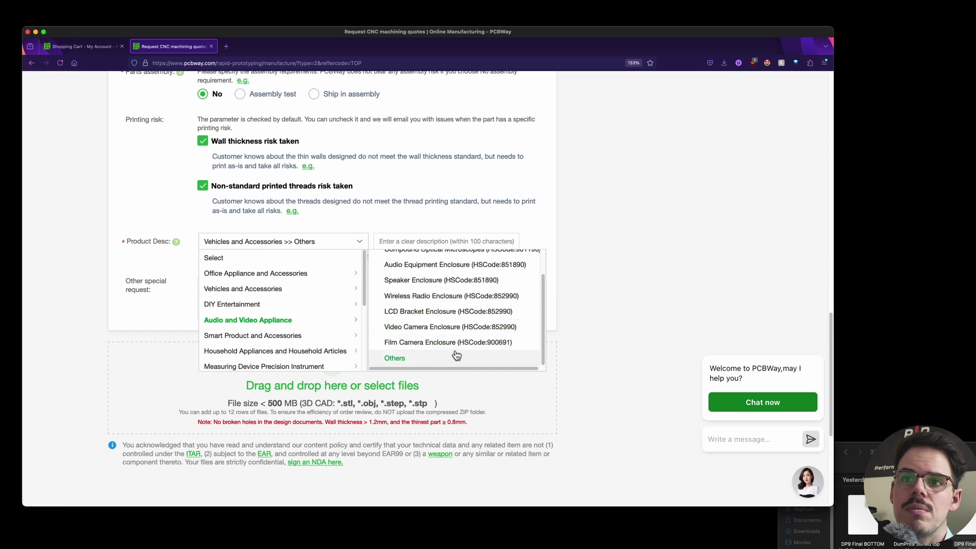
left_click(459, 330)
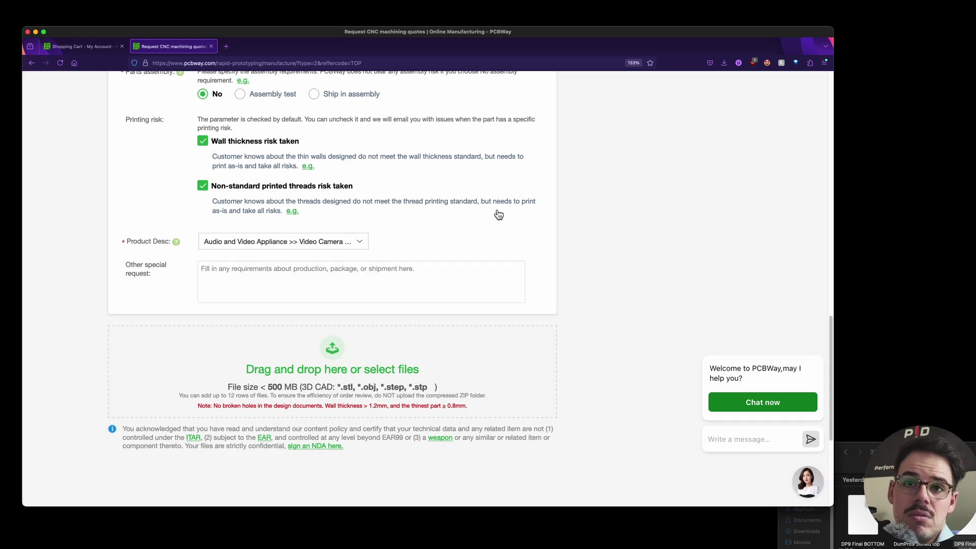
scroll(421, 274, "down", 3)
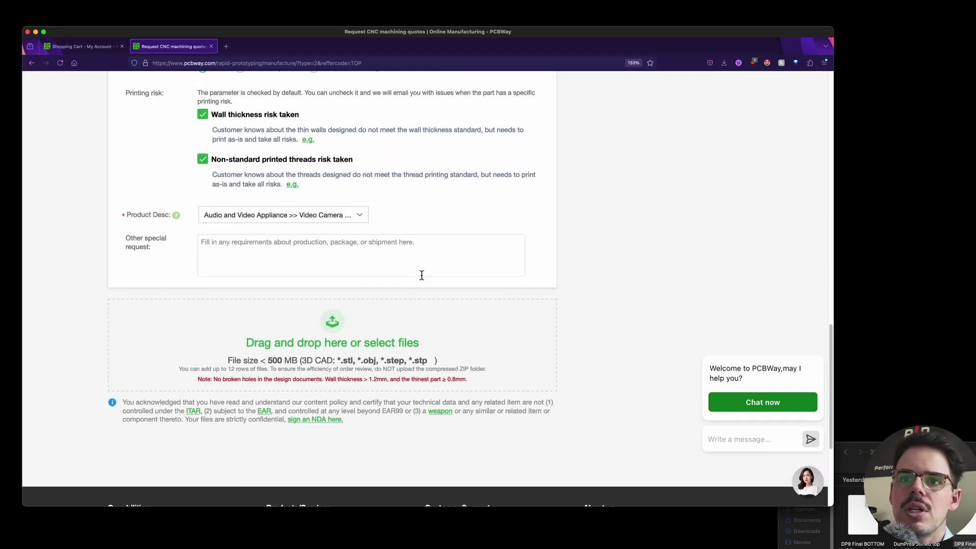
scroll(519, 311, "up", 4)
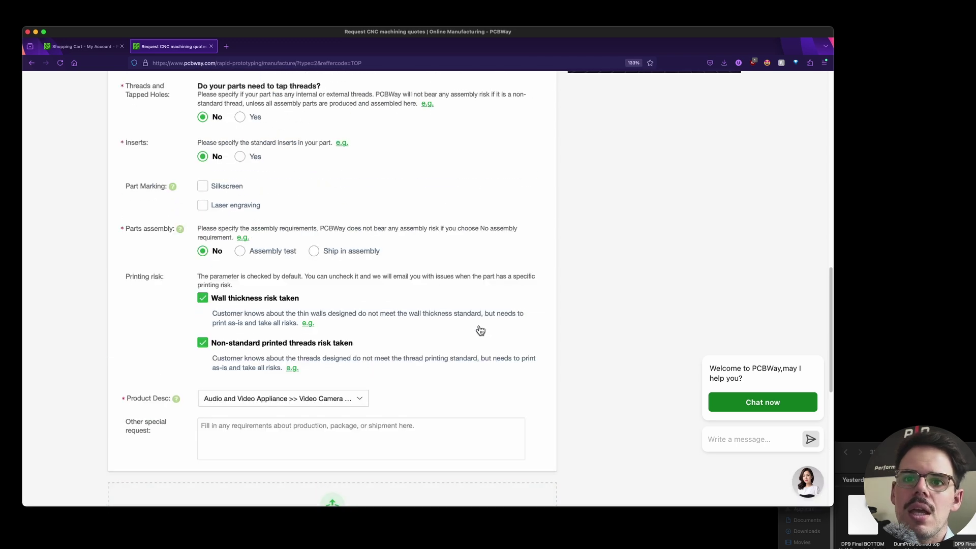
scroll(477, 328, "up", 15)
scroll(471, 329, "down", 5)
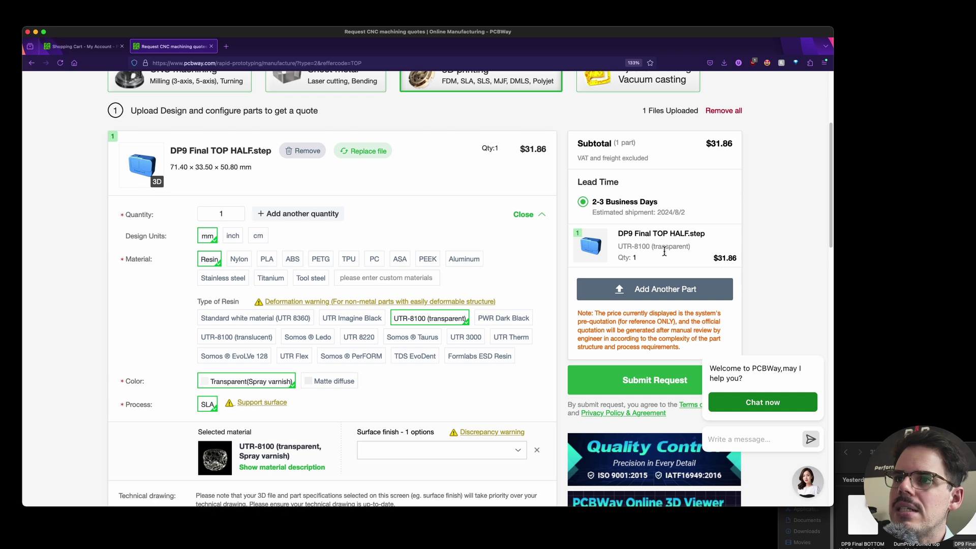
scroll(703, 230, "down", 1)
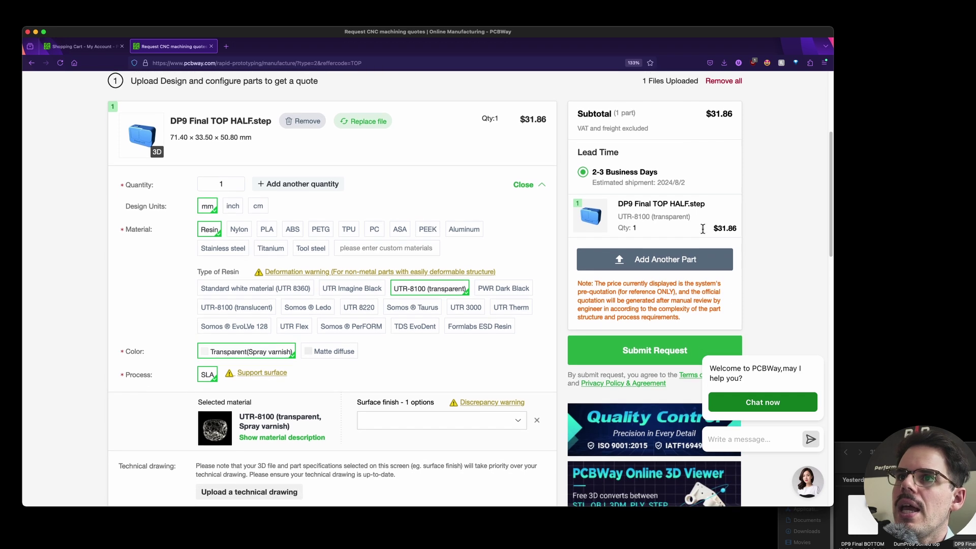
scroll(707, 191, "down", 1)
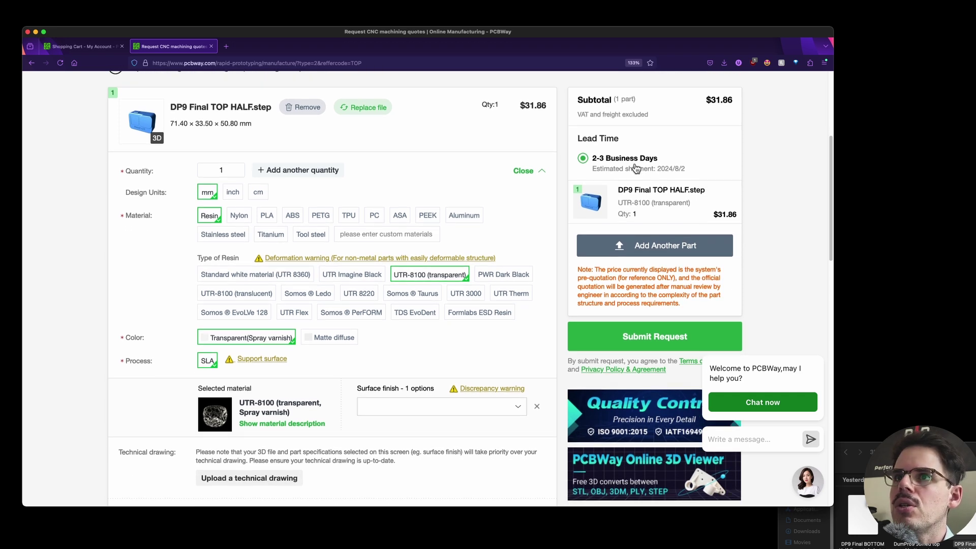
scroll(678, 159, "down", 1)
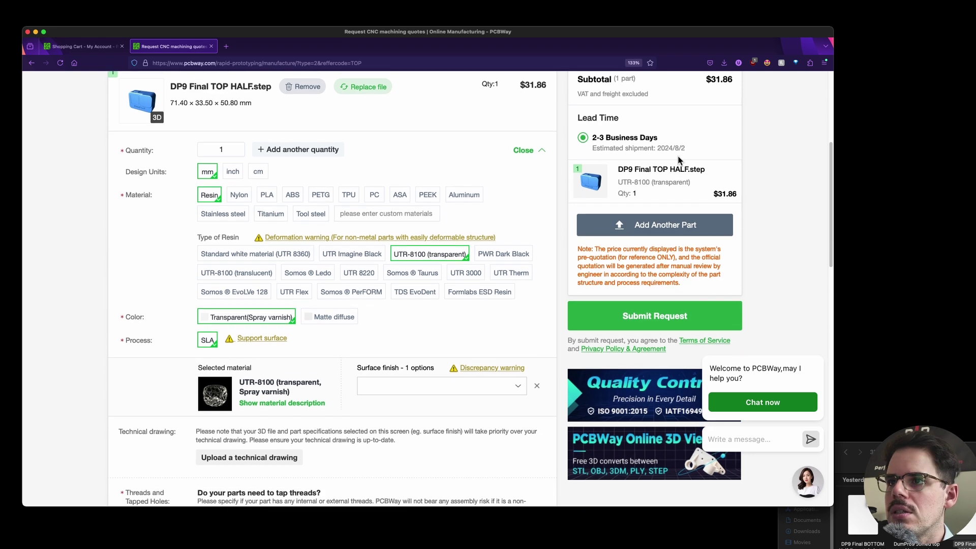
left_click(651, 312)
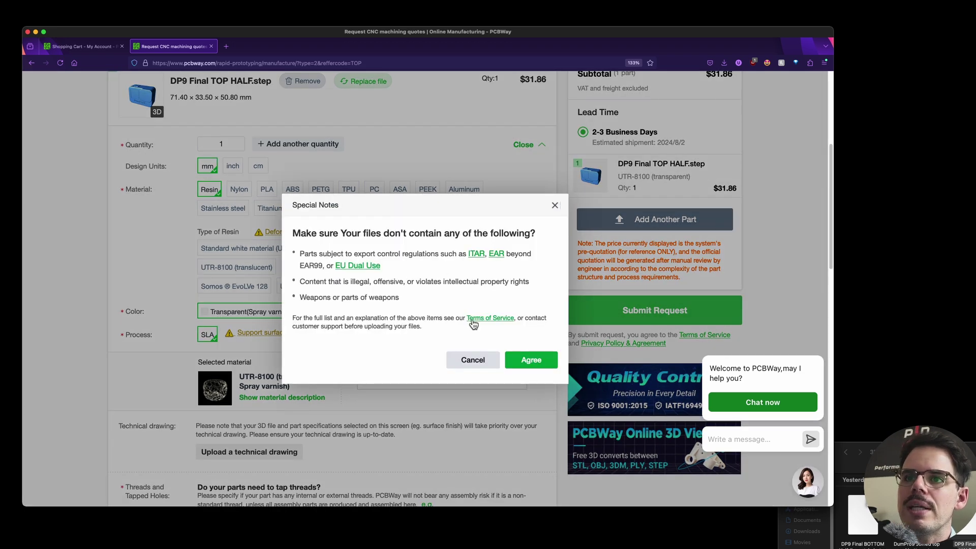
Accept the export and content restrictions notice
left_click(533, 362)
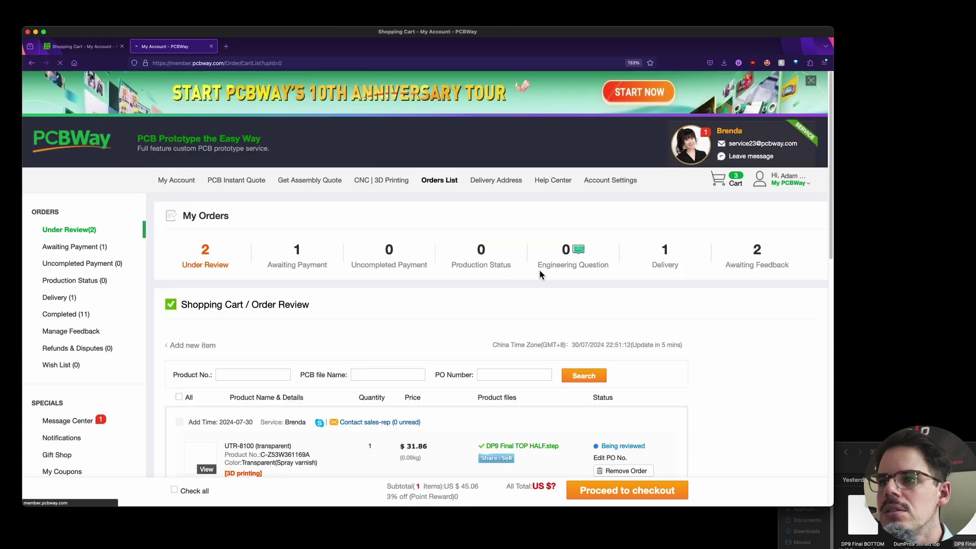
scroll(605, 325, "down", 4)
scroll(604, 325, "down", 2)
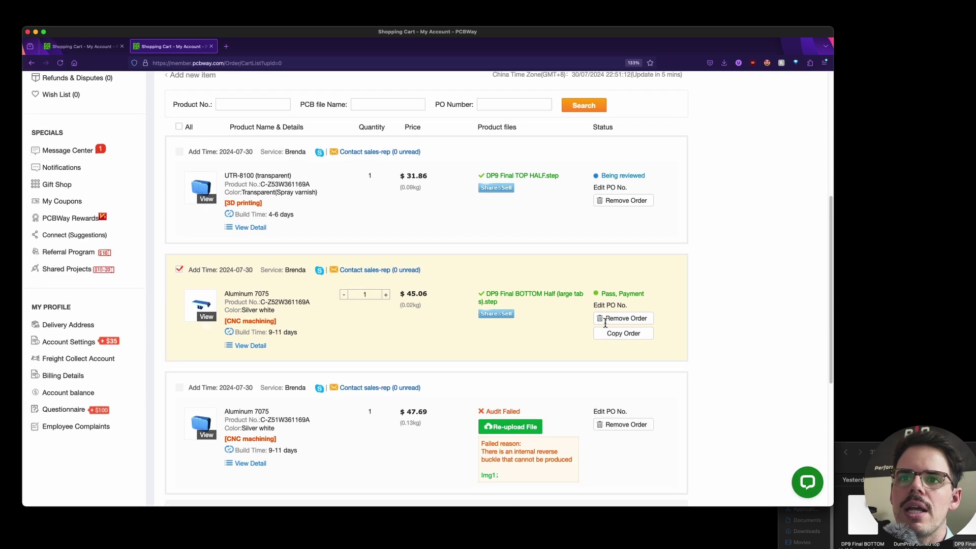
scroll(604, 323, "down", 1)
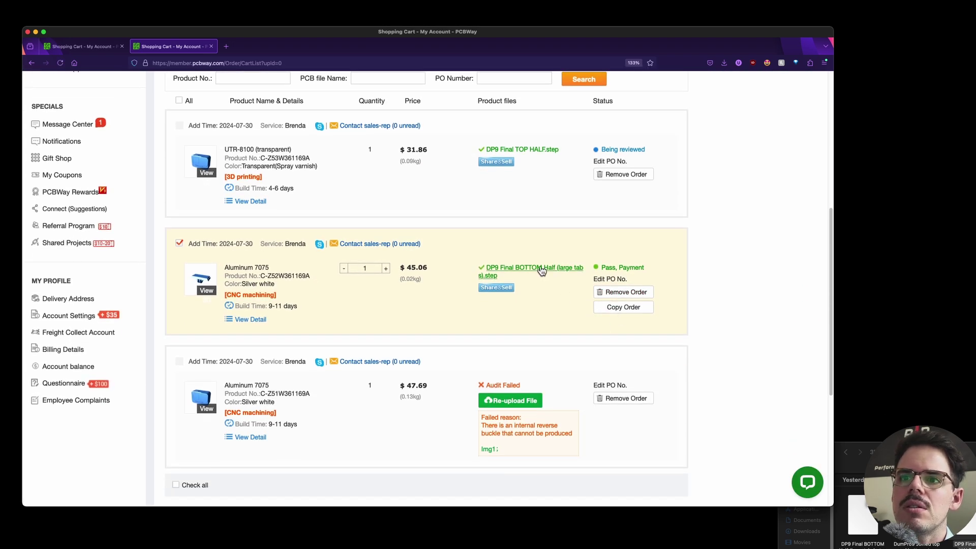
scroll(393, 279, "up", 1)
scroll(393, 279, "up", 2)
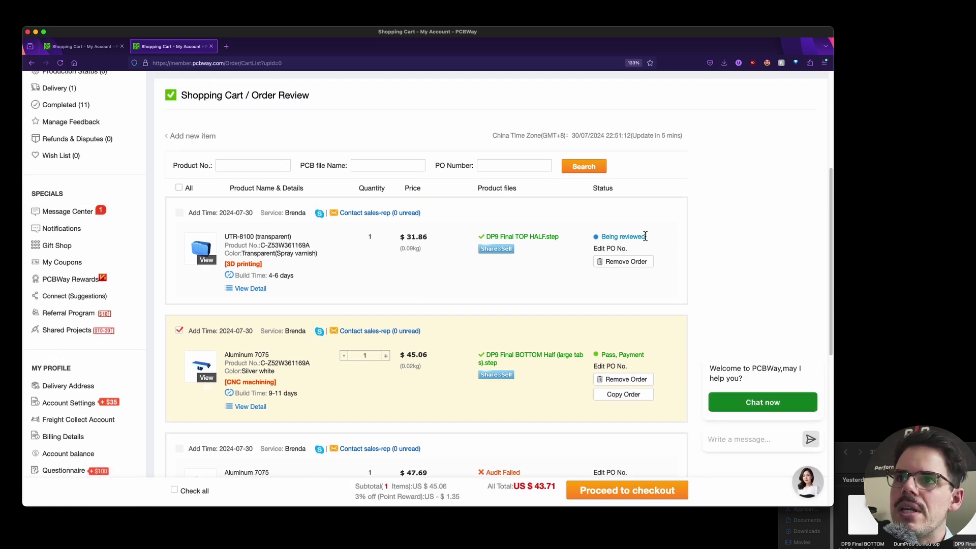
scroll(664, 243, "down", 1)
scroll(664, 243, "down", 3)
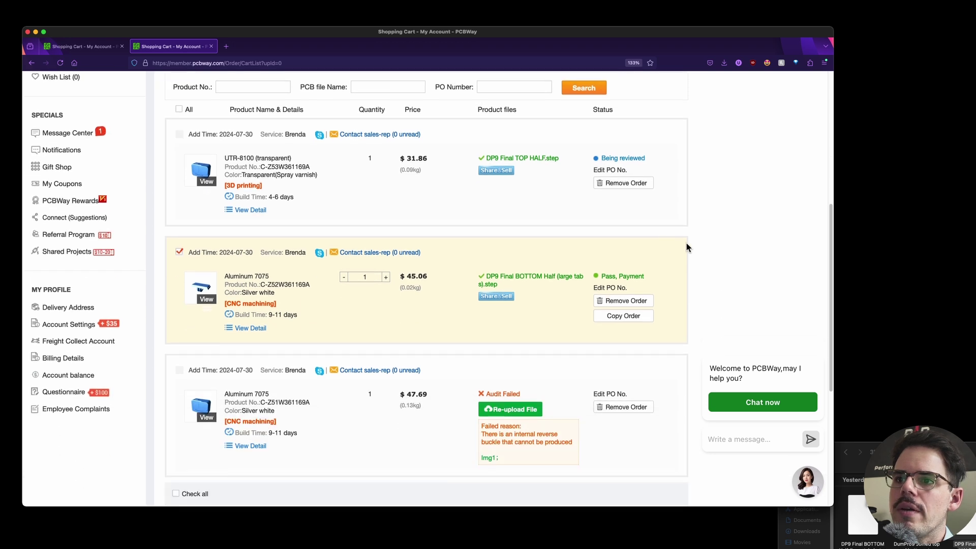
scroll(632, 385, "down", 1)
Remove a cart order with the reason 'I want to cancel this order instantly'
left_click(638, 391)
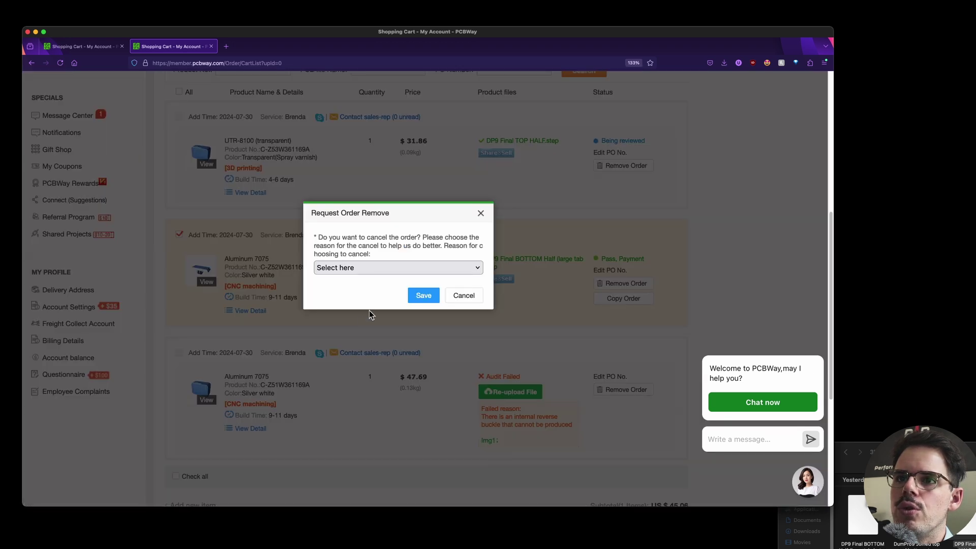
left_click(399, 268)
left_click(387, 278)
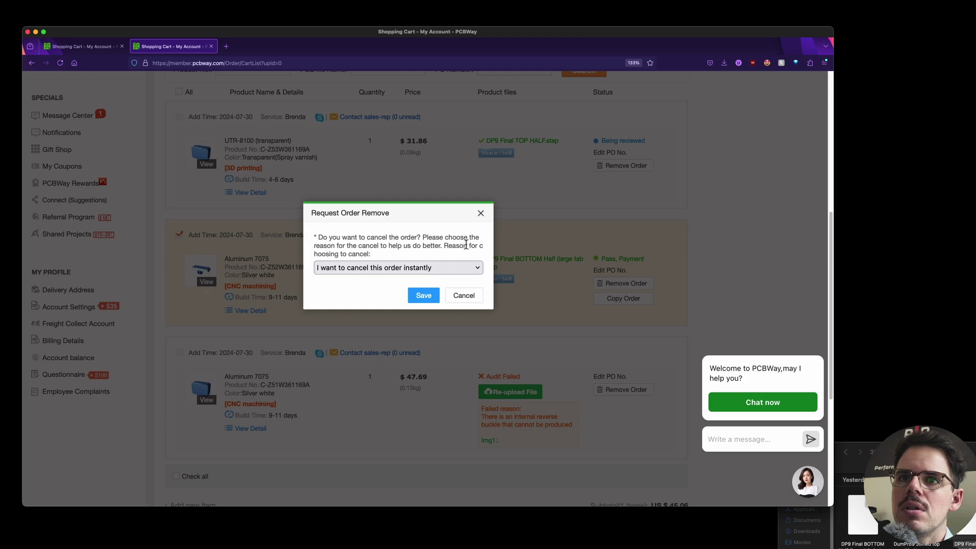
left_click(423, 295)
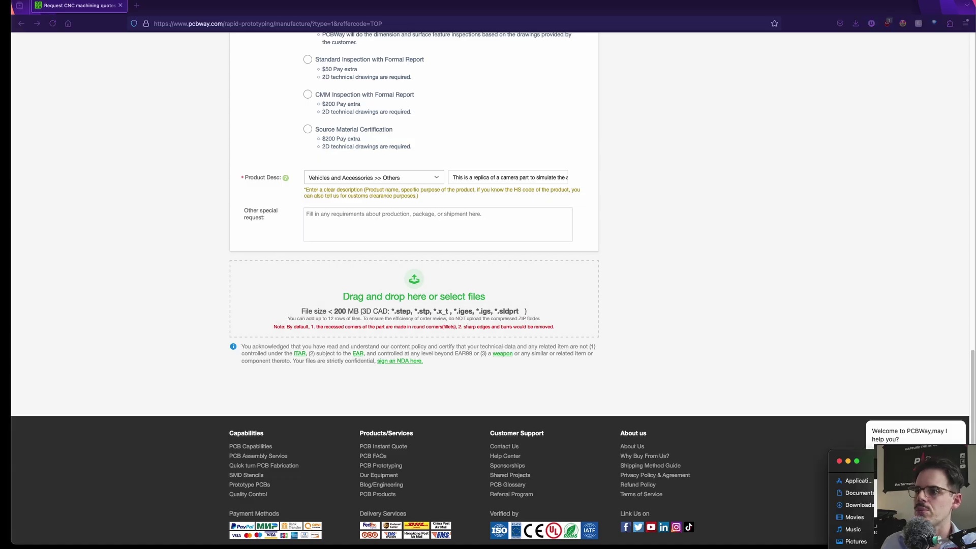
Add DP9 Final BOTTOM Half (large tabs).step as part 2, quantity 1, in Aluminum 7075
left_click_drag(758, 447, 460, 304)
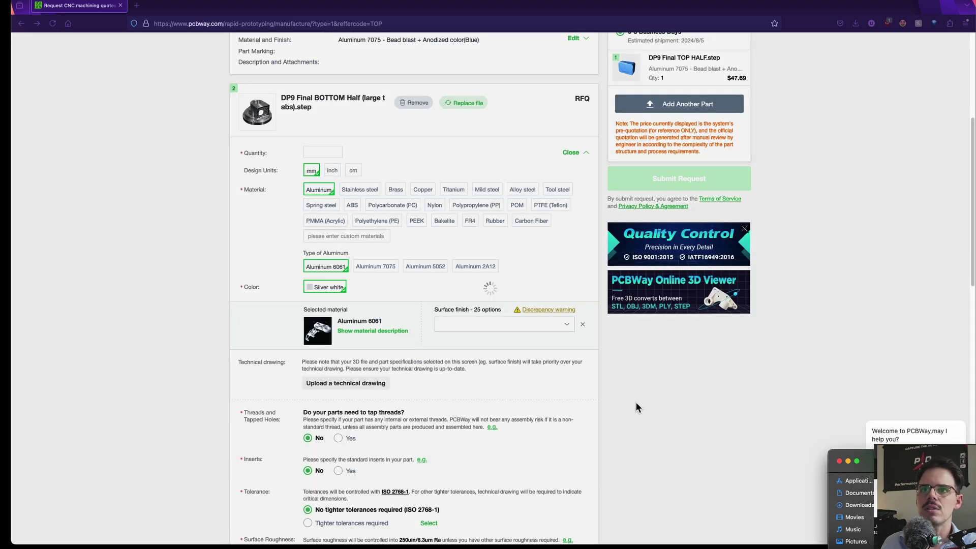
scroll(395, 294, "up", 5)
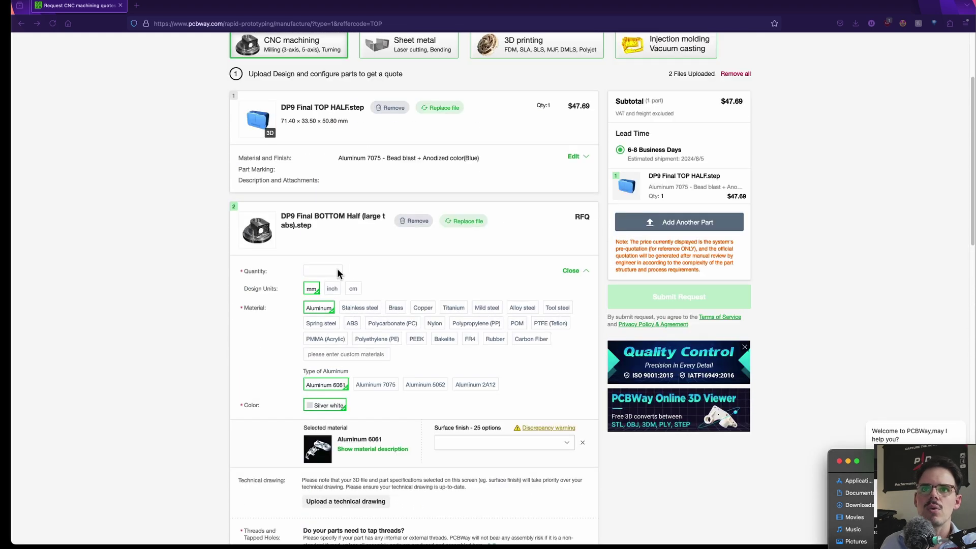
left_click(331, 271)
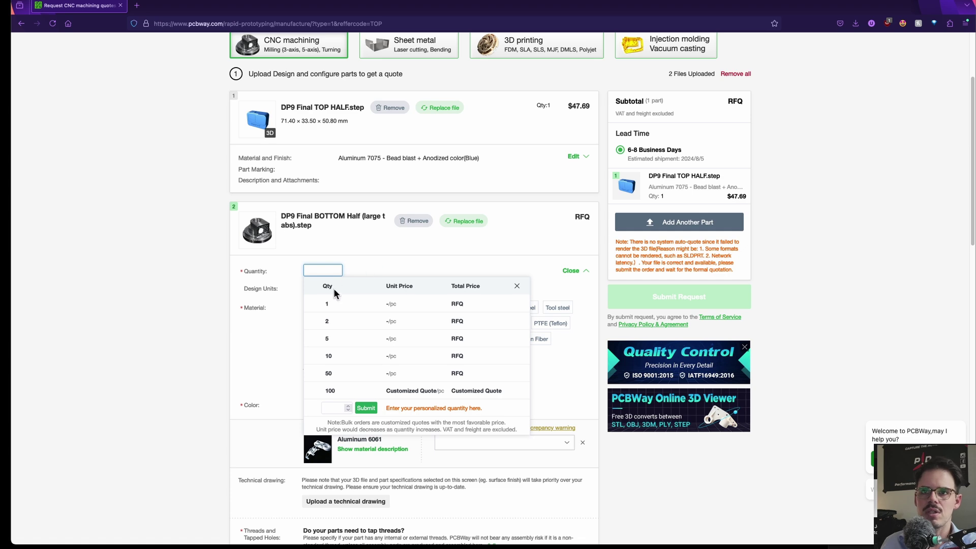
left_click(333, 303)
scroll(473, 305, "down", 2)
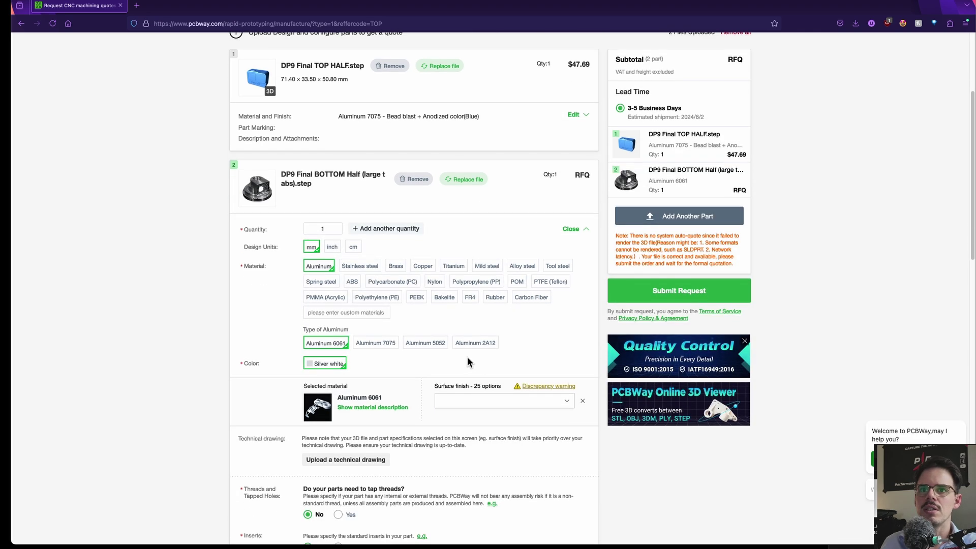
scroll(422, 331, "down", 1)
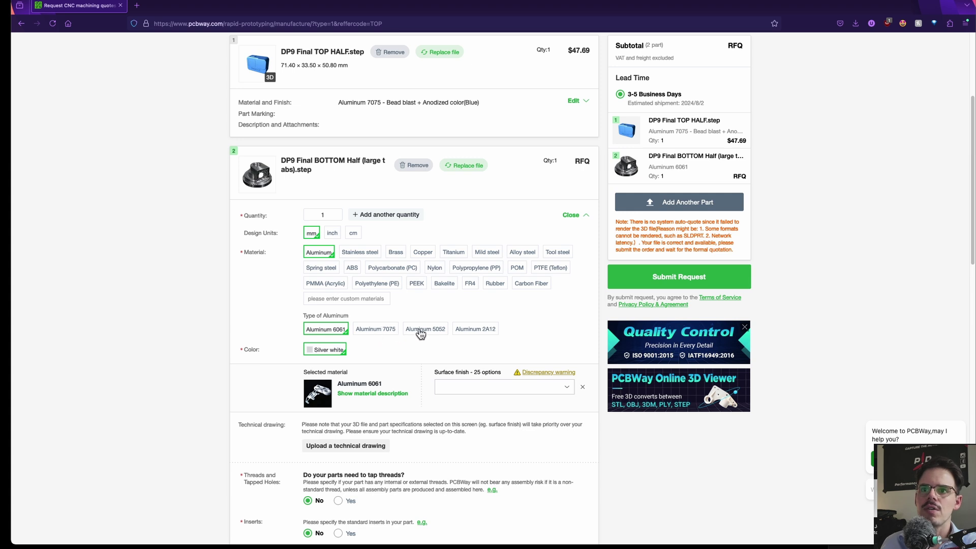
left_click(382, 331)
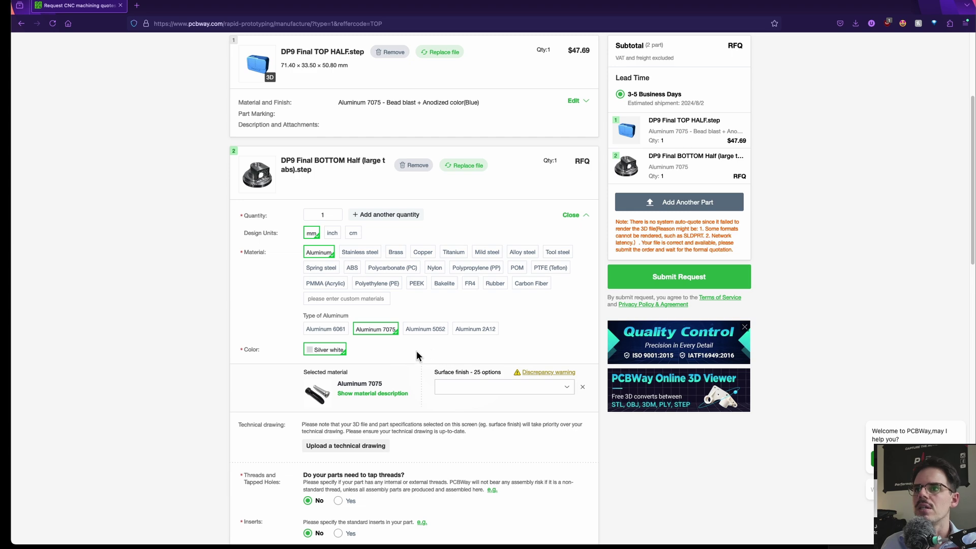
scroll(422, 351, "down", 1)
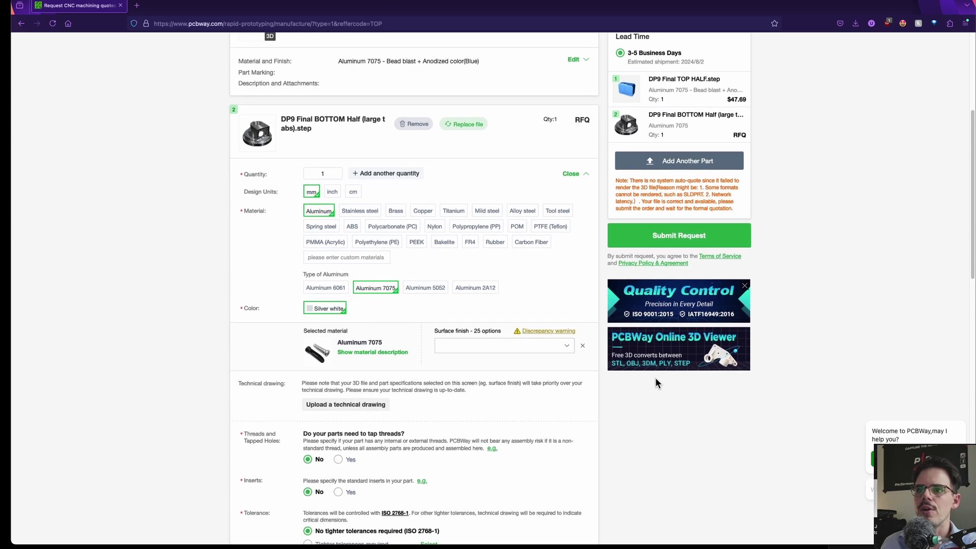
left_click(546, 346)
Give the bottom half a Bead blast + Anodized red finish and dismiss the rack marks notice
left_click(329, 246)
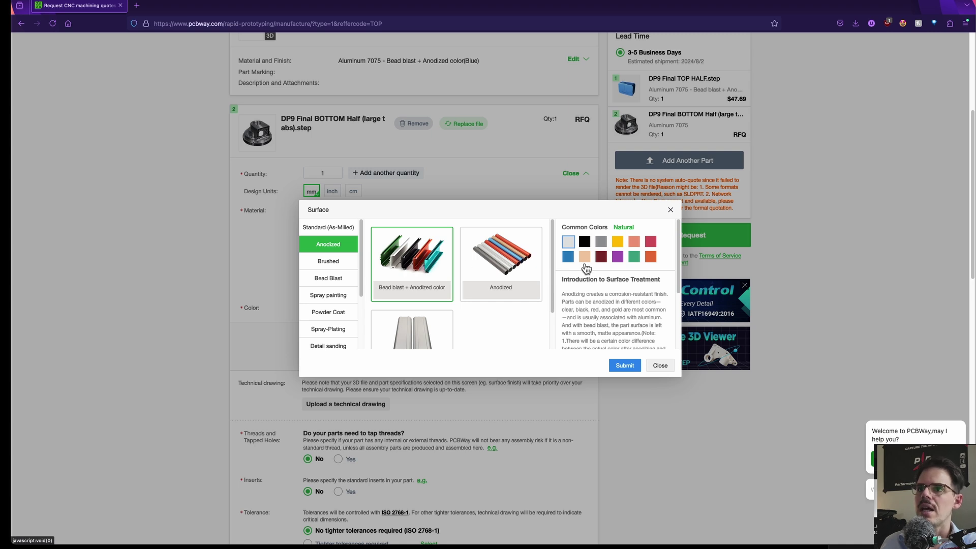
left_click(652, 242)
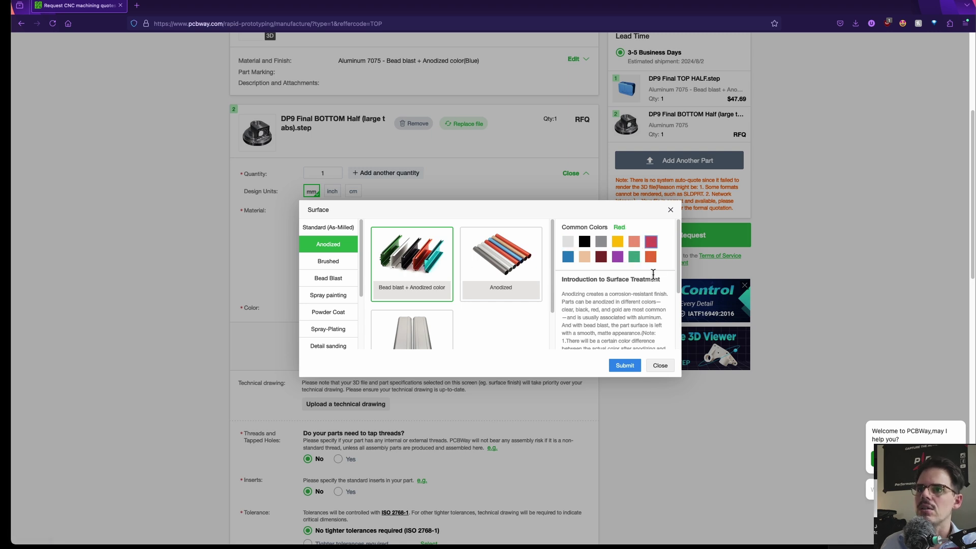
scroll(636, 288, "down", 3)
scroll(636, 288, "up", 3)
left_click(625, 366)
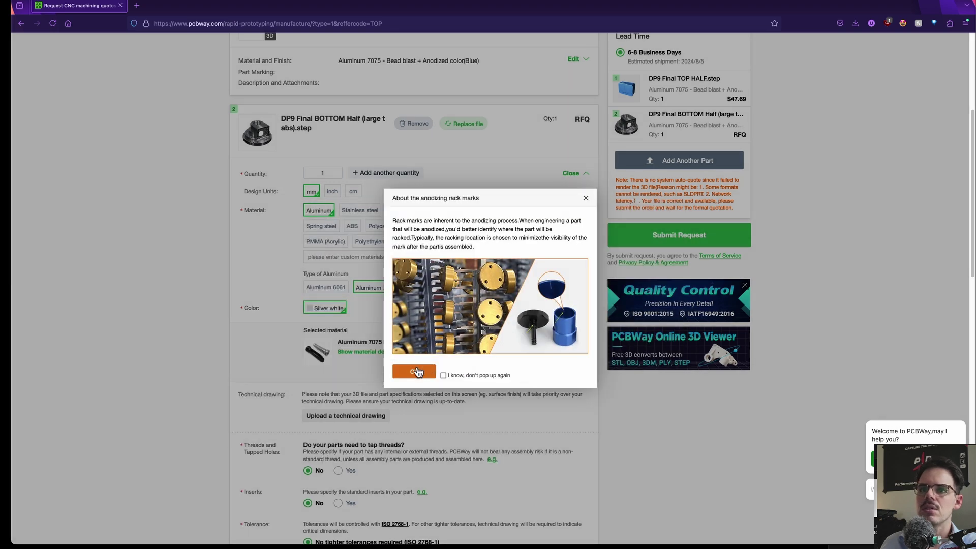
left_click(415, 372)
scroll(406, 293, "down", 5)
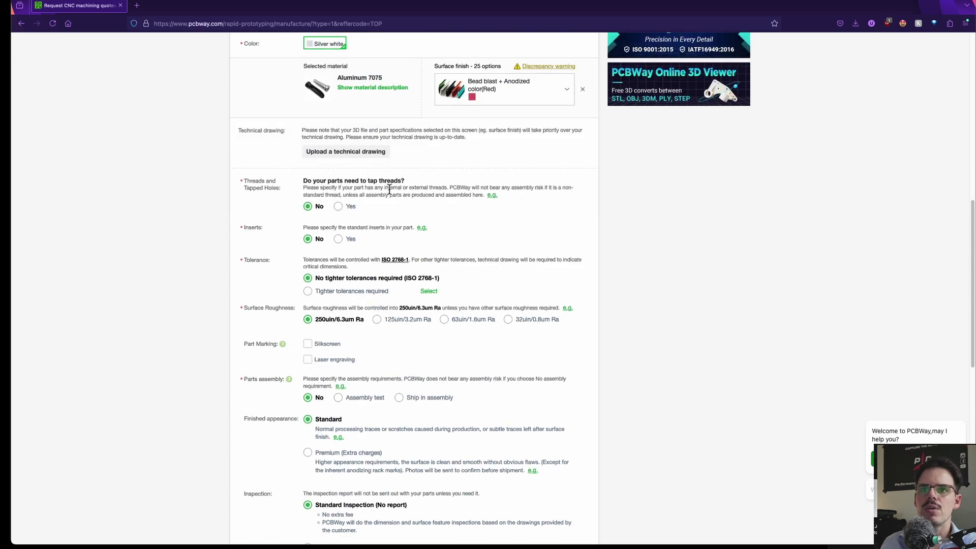
scroll(390, 189, "down", 7)
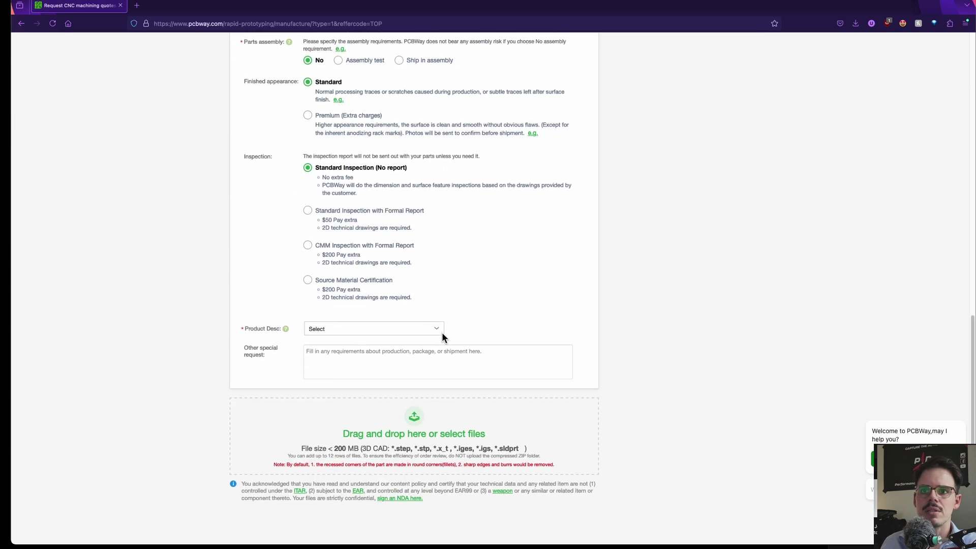
scroll(417, 338, "up", 15)
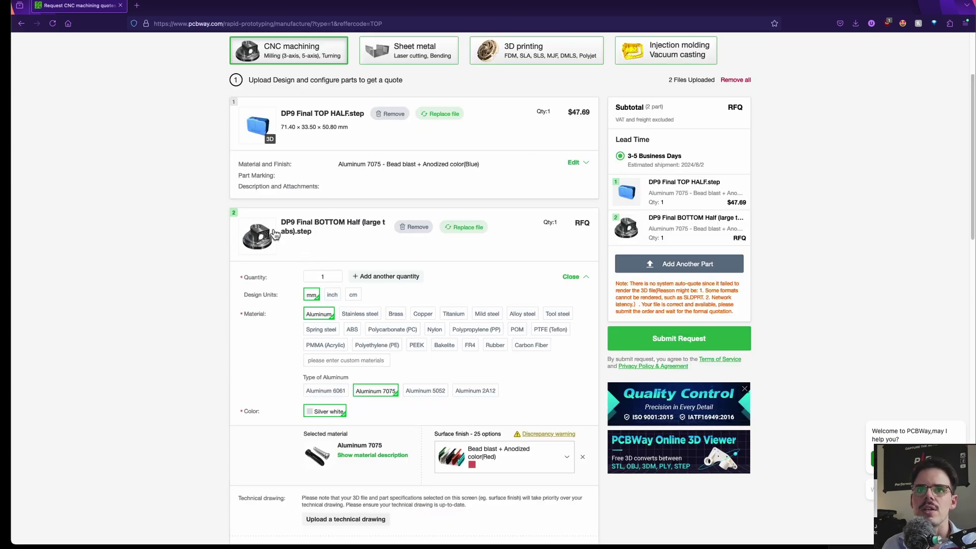
Inspect the bottom half (53.60 × 23.61 × 21.00 mm, $45.06) in the 3D preview from an angled view
scroll(310, 239, "up", 1)
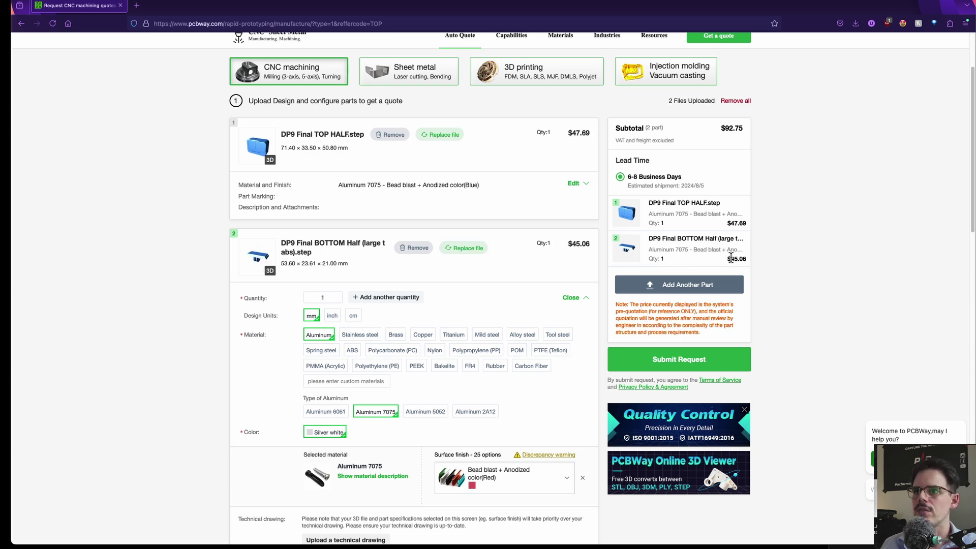
left_click(260, 260)
left_click_drag(491, 291, 521, 349)
left_click(692, 169)
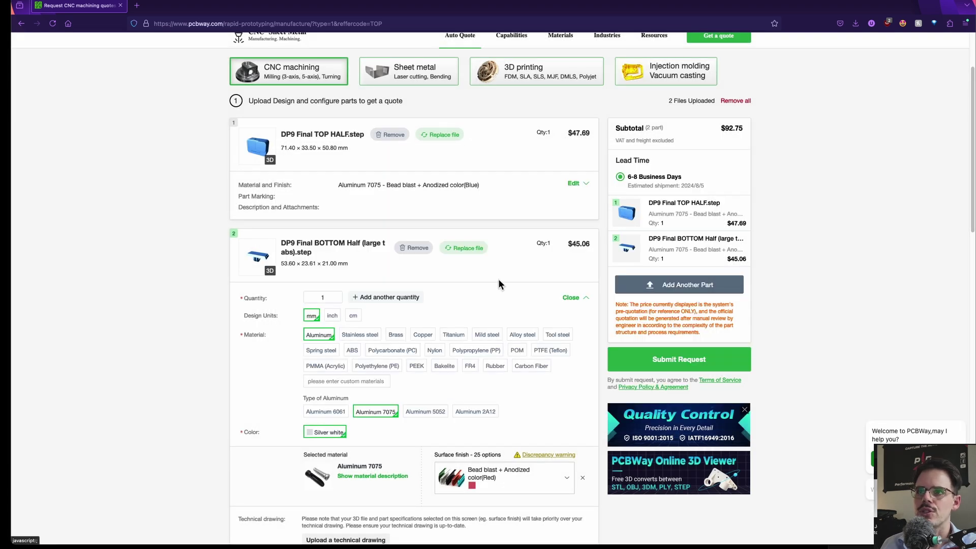
scroll(498, 282, "down", 2)
scroll(448, 284, "up", 3)
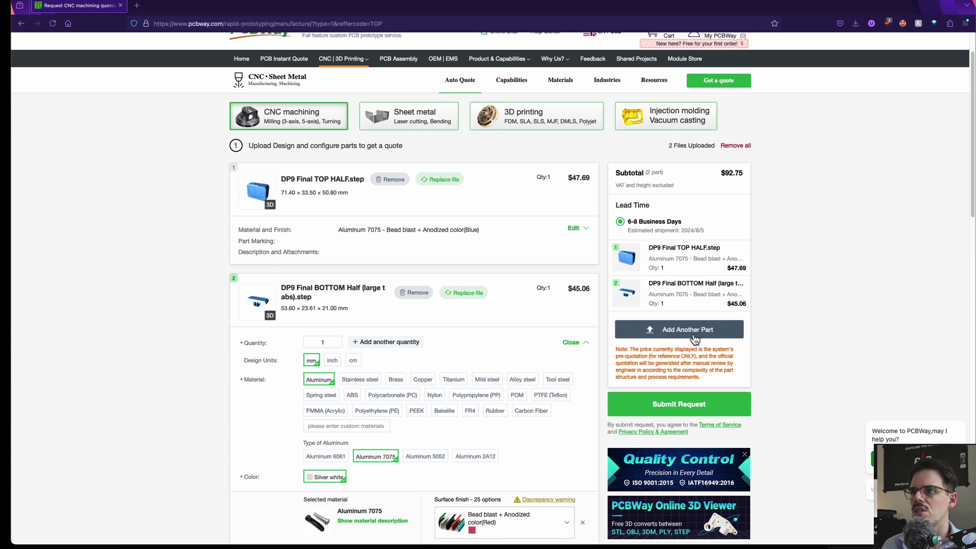
Collapse part 2's options and submit the $92.75 two-part CNC request, agreeing to the Special Notes
scroll(696, 312, "up", 1)
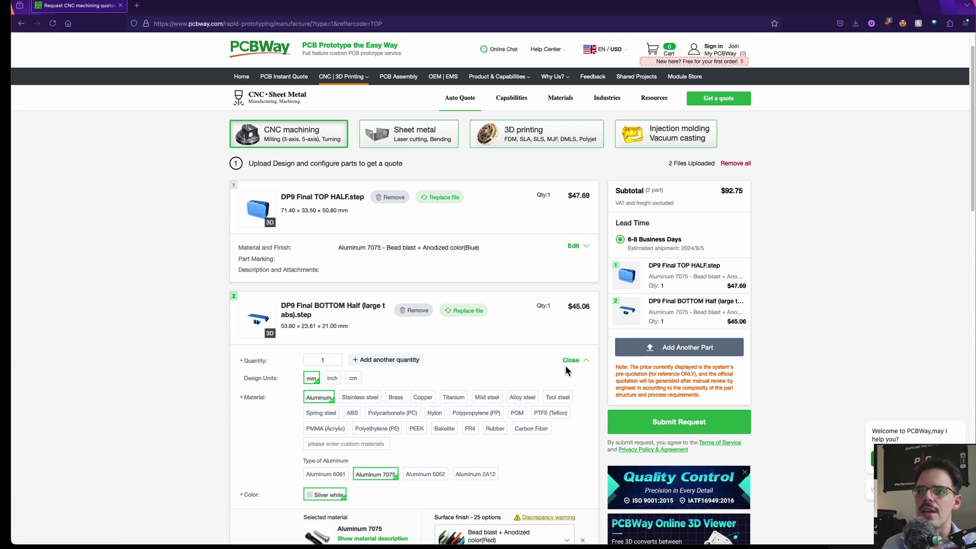
scroll(517, 441, "down", 3)
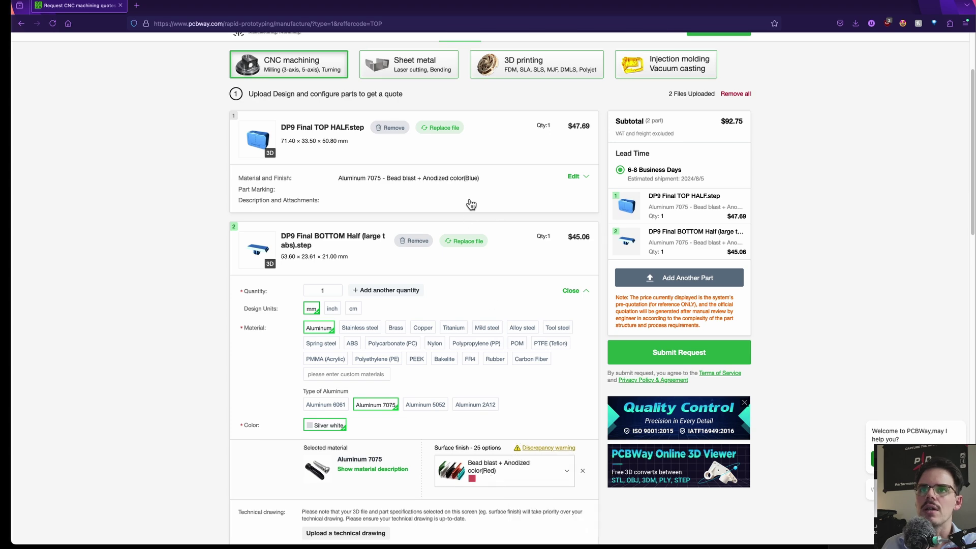
left_click(575, 290)
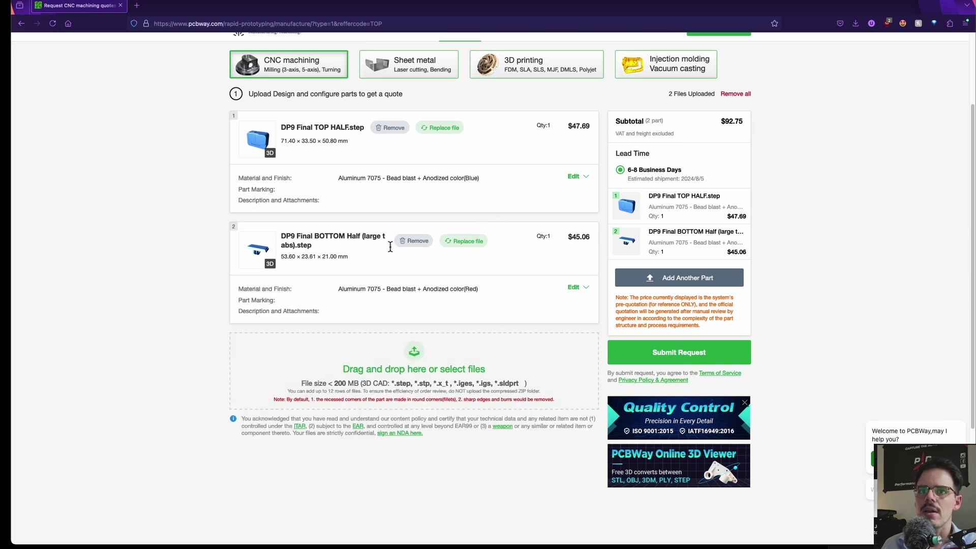
scroll(517, 319, "up", 1)
scroll(517, 320, "up", 1)
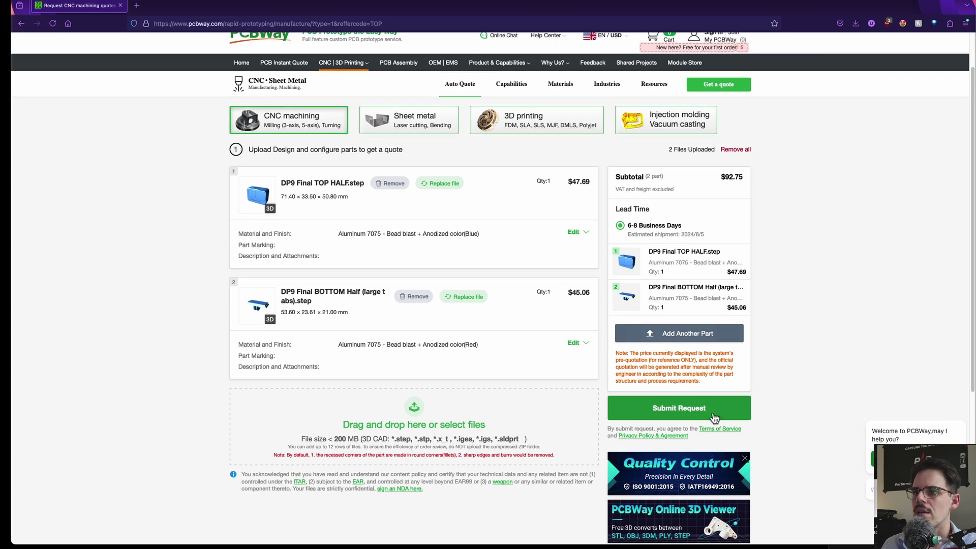
left_click(701, 415)
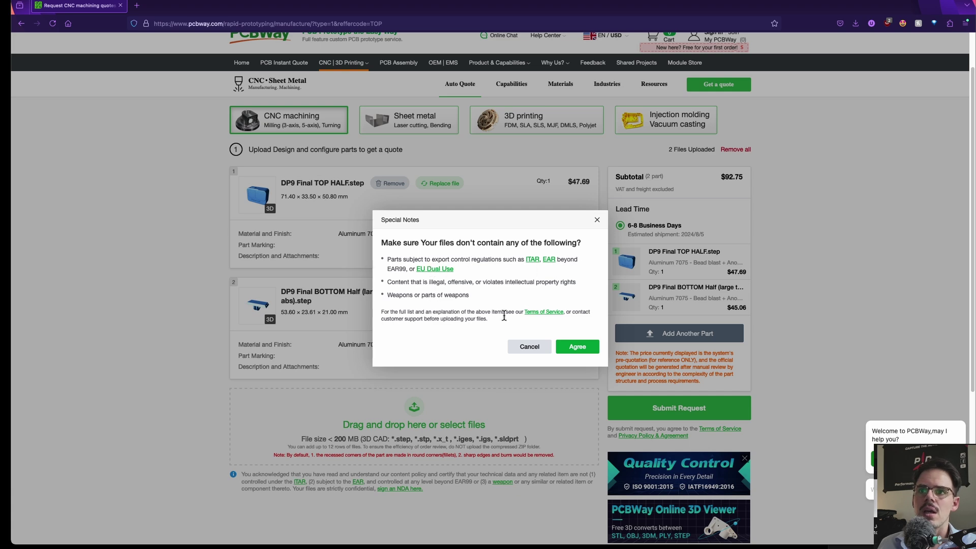
left_click(572, 346)
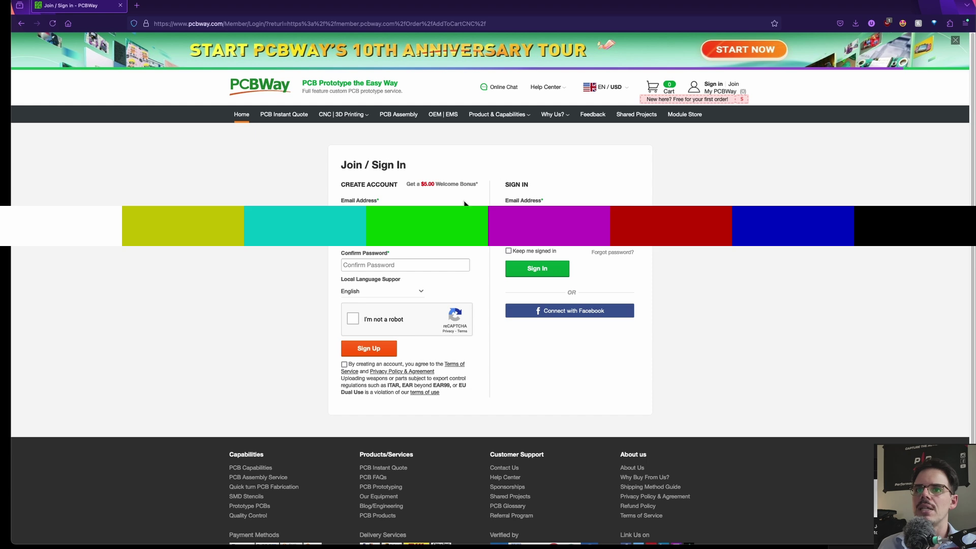
Sign in and confirm both Aluminum 7075 halves ($45.06, $47.69) show Subject to audit
left_click(531, 271)
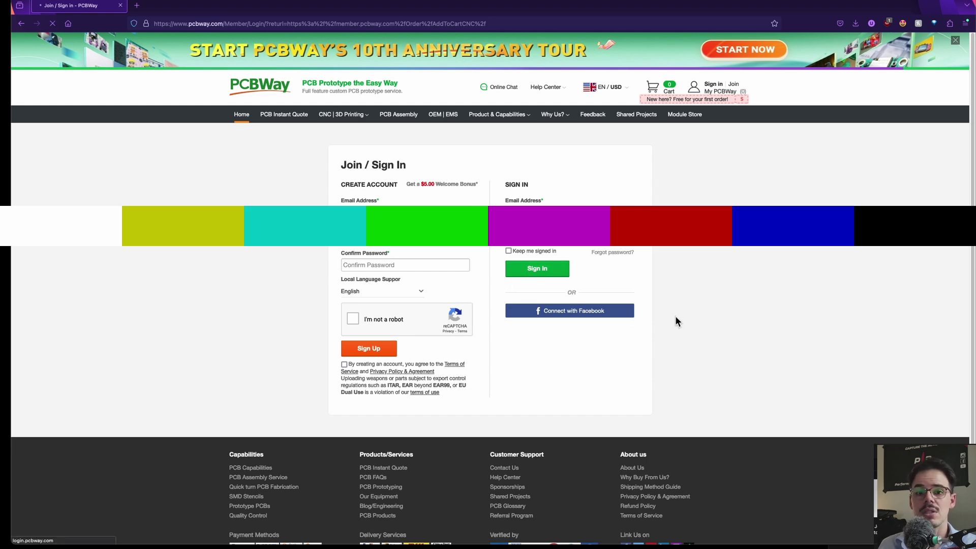
scroll(693, 245, "down", 1)
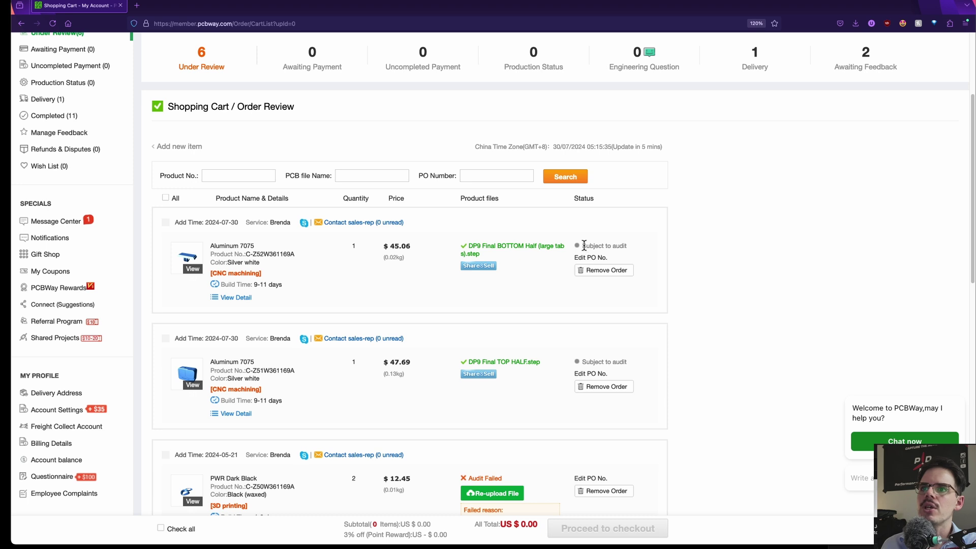
left_click_drag(583, 245, 632, 249)
left_click(632, 248)
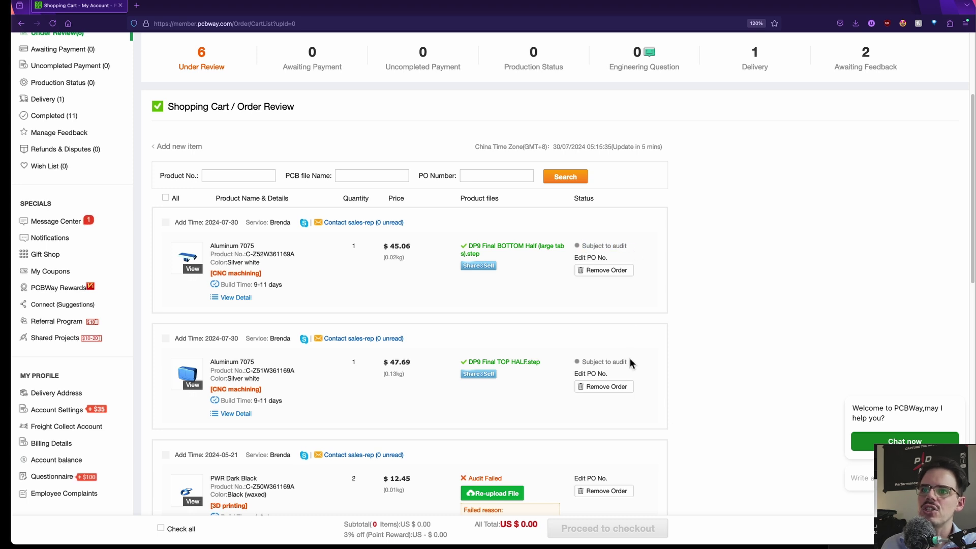